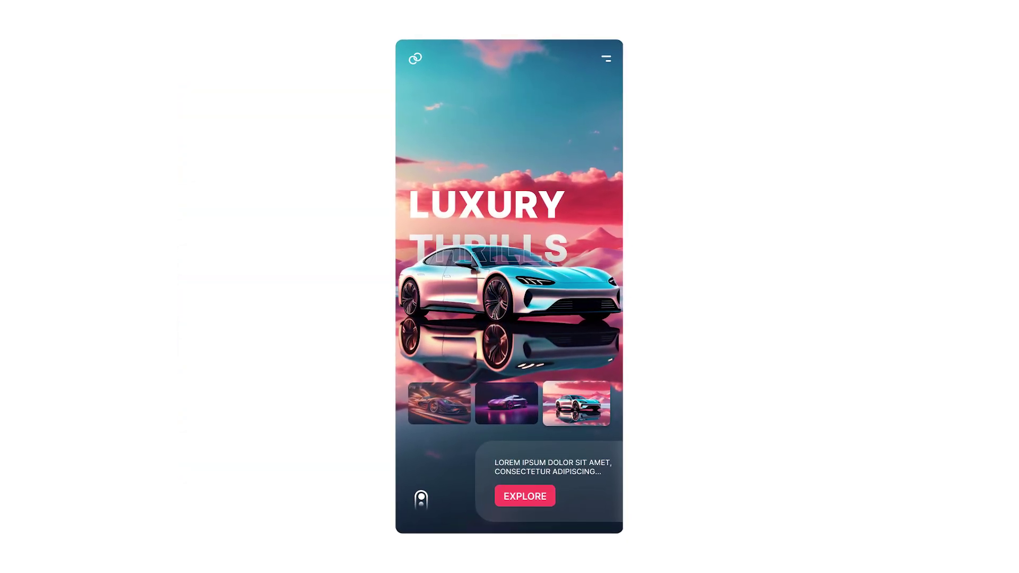
Step: Import the landscape scene and cut-out car images into a new Figma file
key("alt+Tab")
scroll(510, 287, "up", 5)
mouse_move(128, 123)
left_mouse_down()
mouse_move(542, 500)
mouse_move(327, 297)
left_mouse_up()
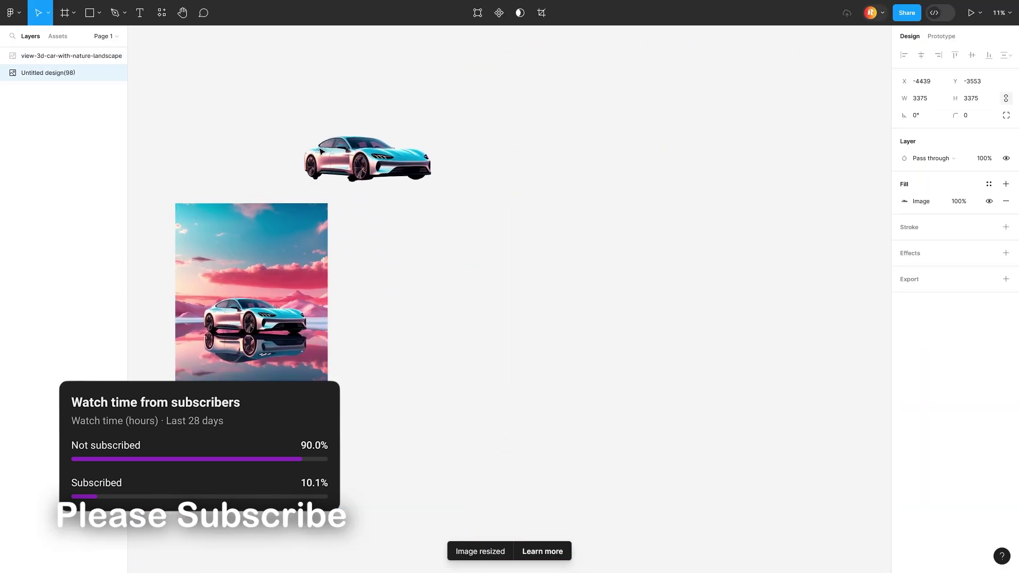
scroll(236, 157, "down", 5)
left_click(343, 193)
Step: Create a MacBook Pro 16" frame and move both car images beside it
key("f")
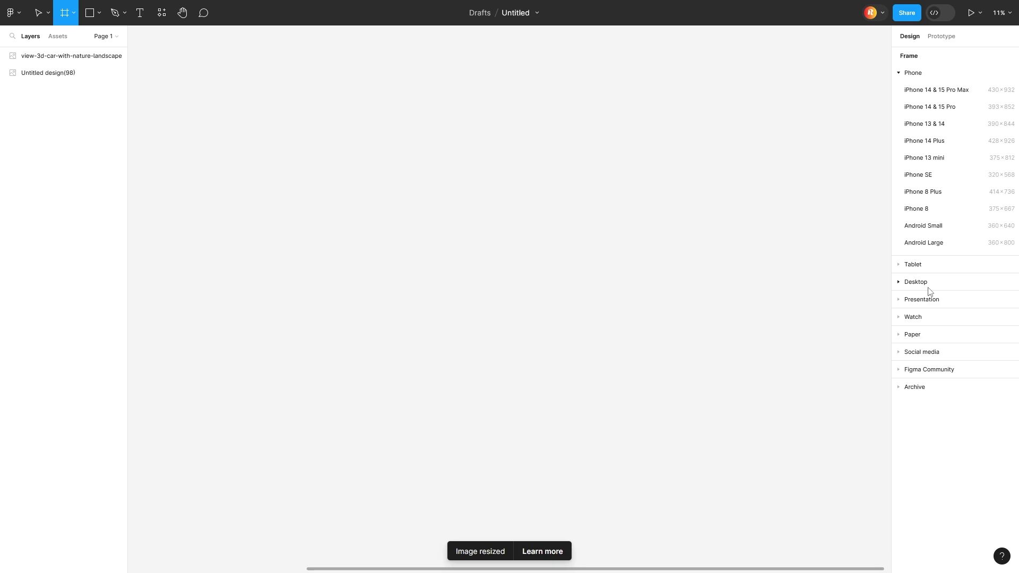
left_click(916, 282)
left_click(928, 333)
scroll(225, 252, "left", 5)
mouse_move(247, 268)
left_mouse_down()
mouse_move(225, 223)
mouse_move(677, 220)
left_mouse_up()
scroll(835, 316, "up", 5, "ctrl")
left_click(671, 321)
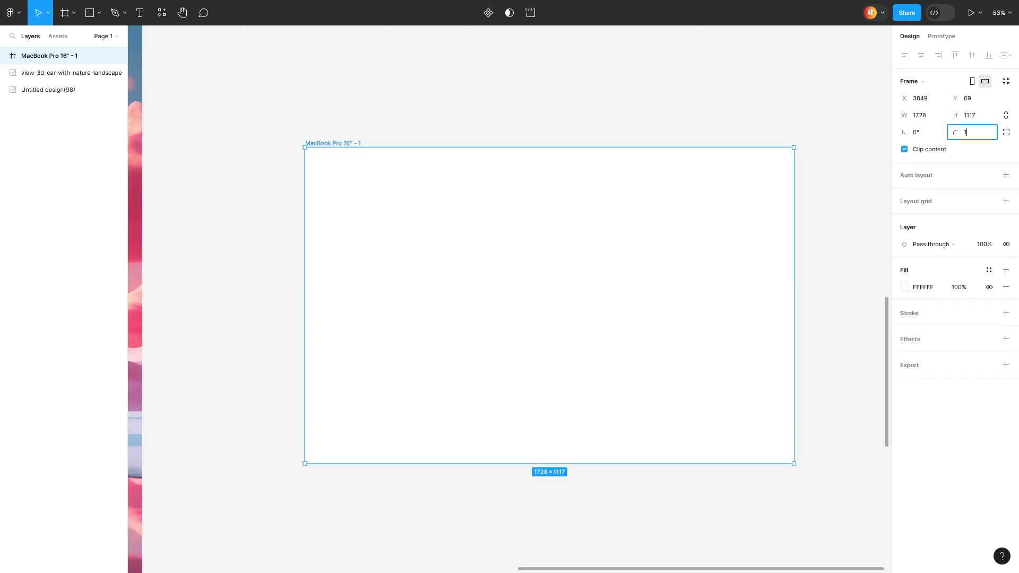
Step: Put the landscape car image inside the frame and resize its edges to fill it
left_click_drag(151, 180, 528, 238)
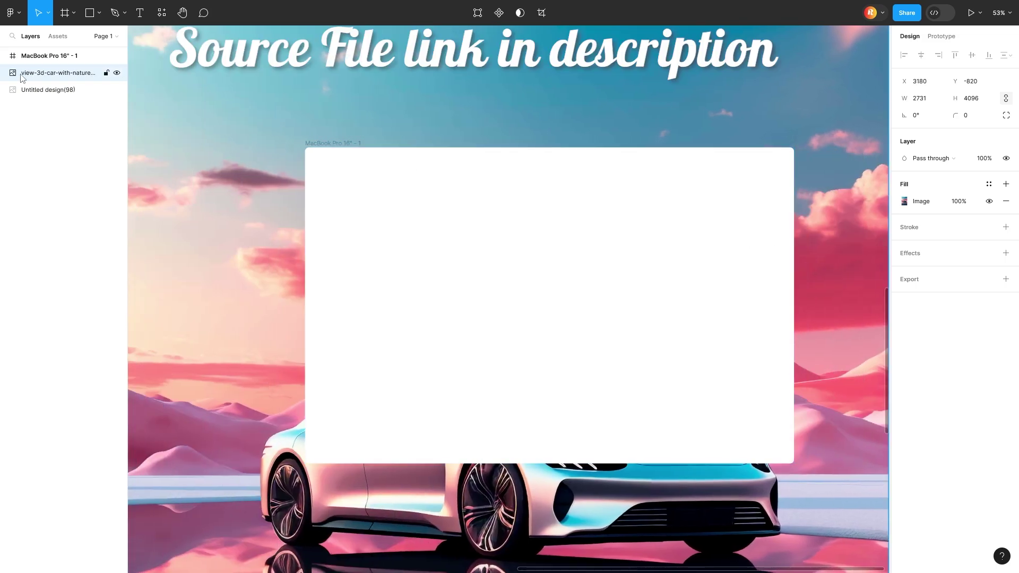
left_click_drag(22, 77, 48, 56)
scroll(502, 287, "down", 3, "ctrl")
scroll(498, 291, "down", 3, "ctrl")
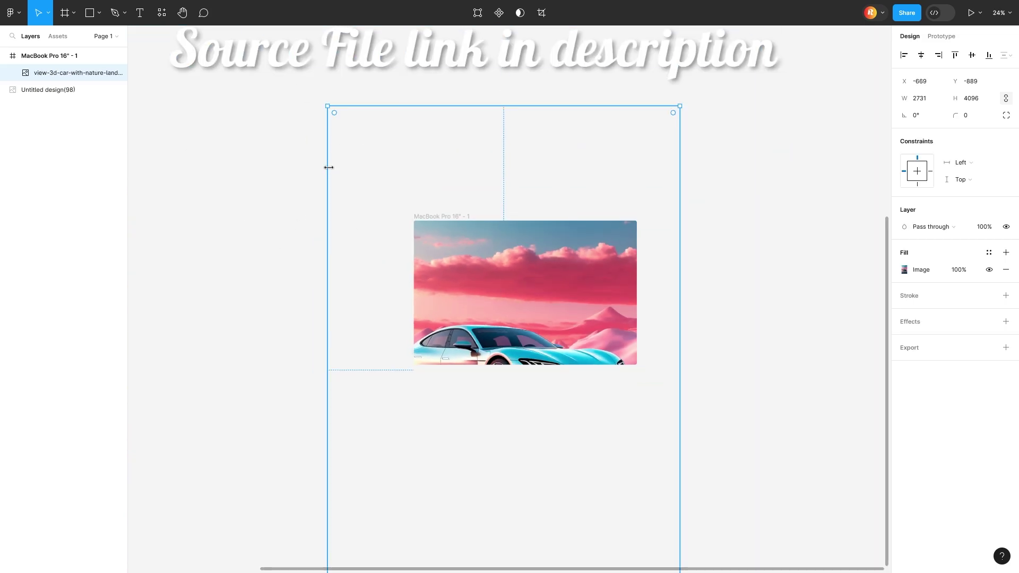
left_click_drag(330, 167, 414, 167)
left_click_drag(697, 353, 642, 338)
scroll(641, 338, "down", 2)
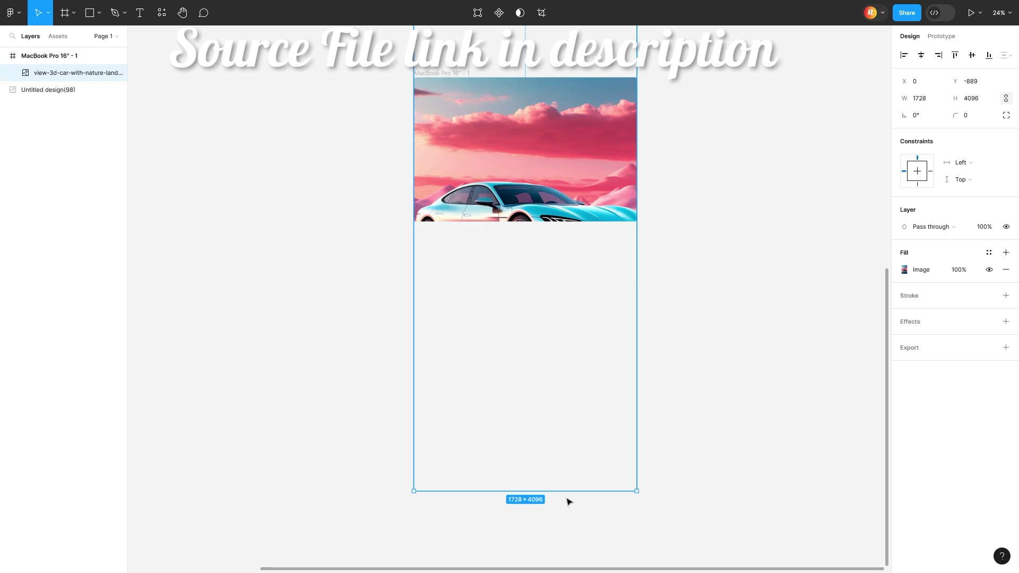
left_click_drag(566, 501, 553, 226)
scroll(536, 37, "up", 2)
left_click_drag(536, 41, 530, 146)
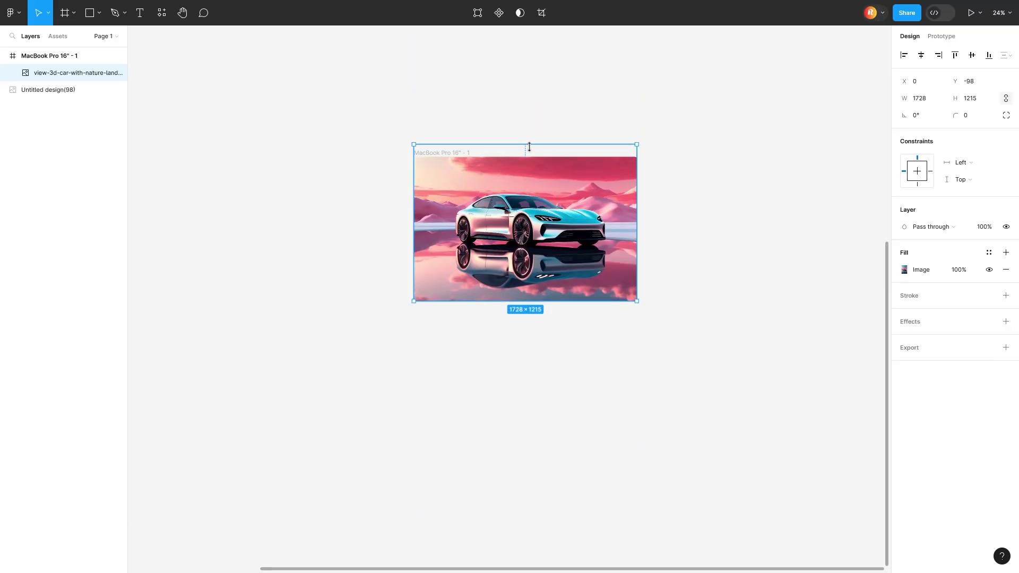
scroll(480, 127, "down", 2, "ctrl")
scroll(543, 197, "up", 4, "ctrl")
scroll(544, 197, "up", 3, "ctrl")
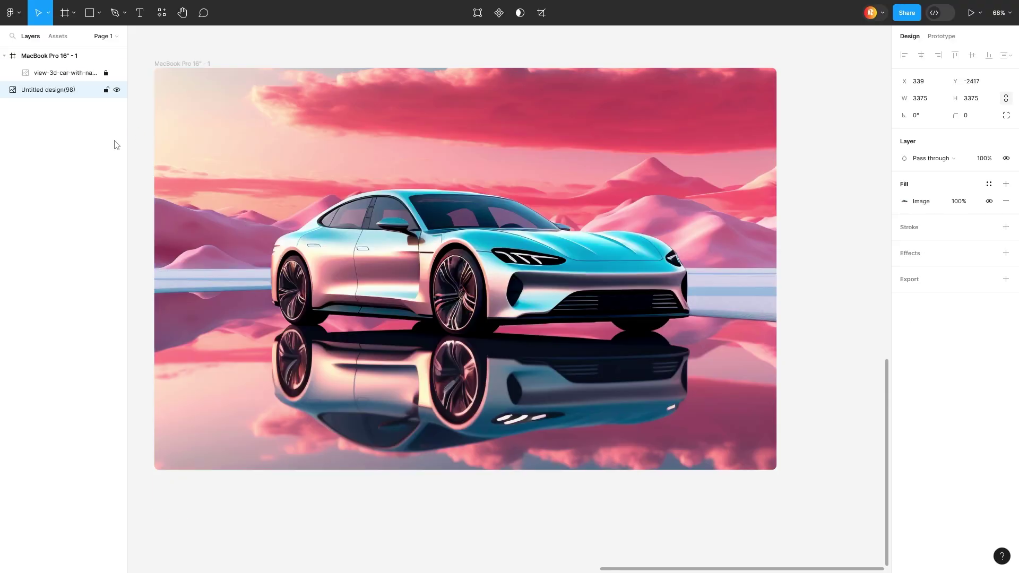
Step: Draw a small white circle, open it into a ring, duplicate it and group both
key("r")
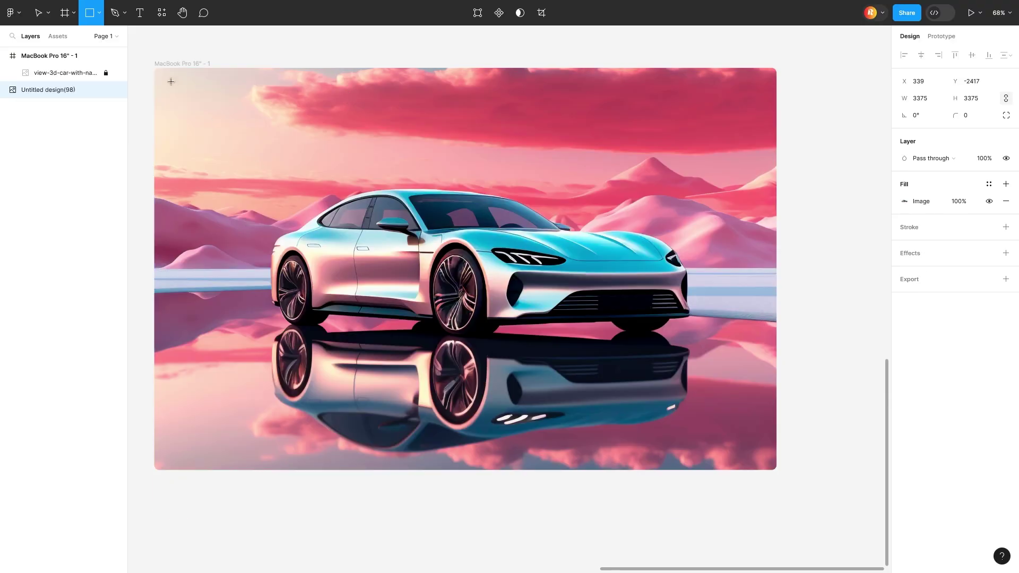
left_click(97, 18)
left_click(48, 80)
scroll(200, 98, "up", 3, "ctrl")
left_click_drag(200, 98, 220, 107)
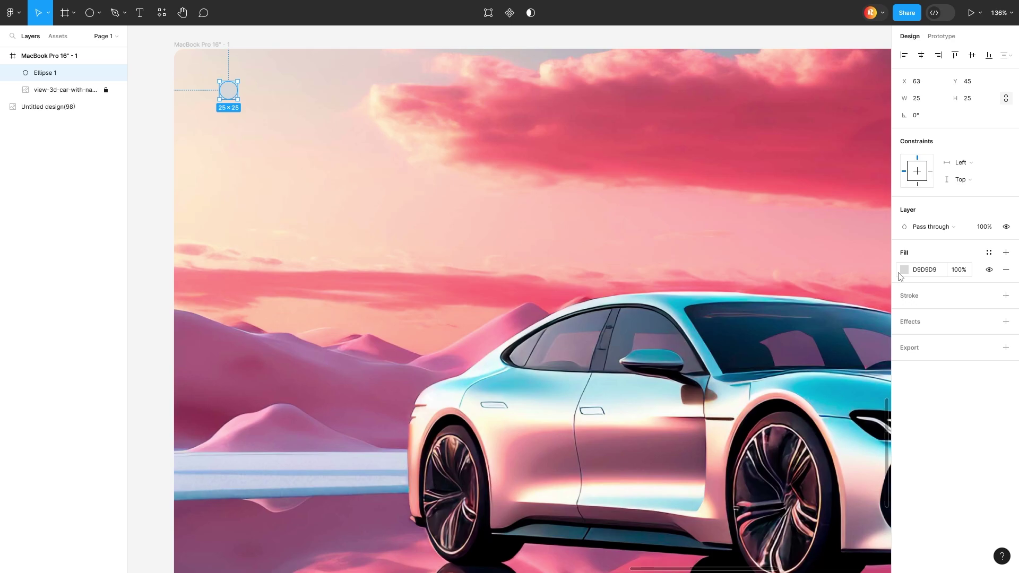
left_click(904, 269)
left_click(765, 300)
scroll(163, 84, "up", 3, "ctrl")
scroll(341, 117, "up", 3)
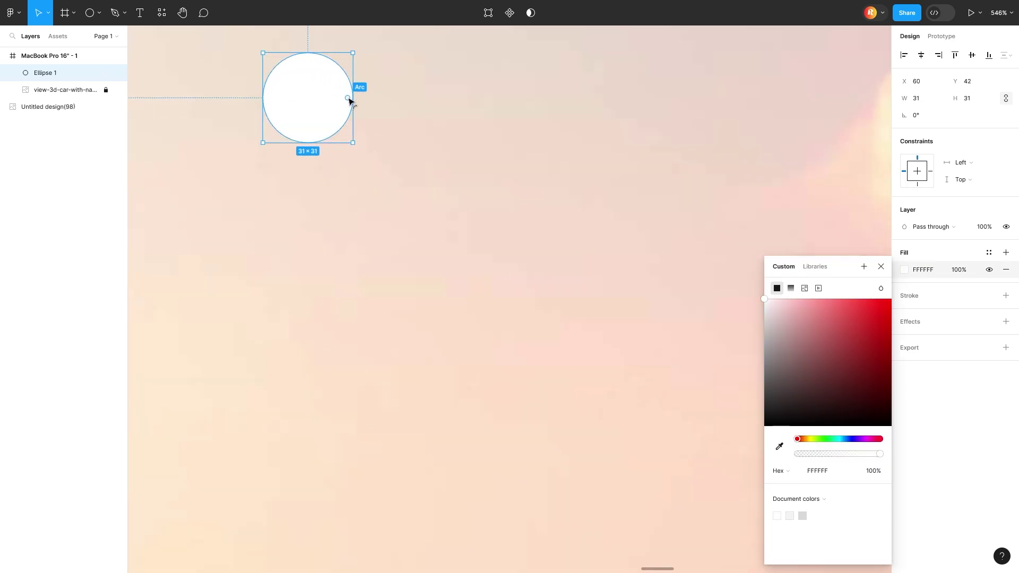
left_click_drag(341, 99, 348, 104)
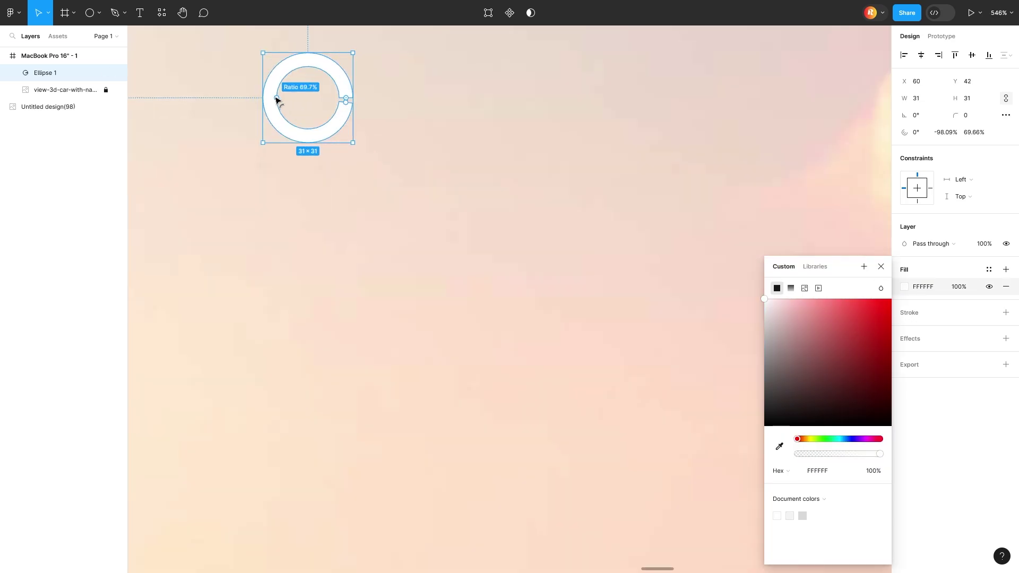
scroll(340, 95, "up", 3, "ctrl")
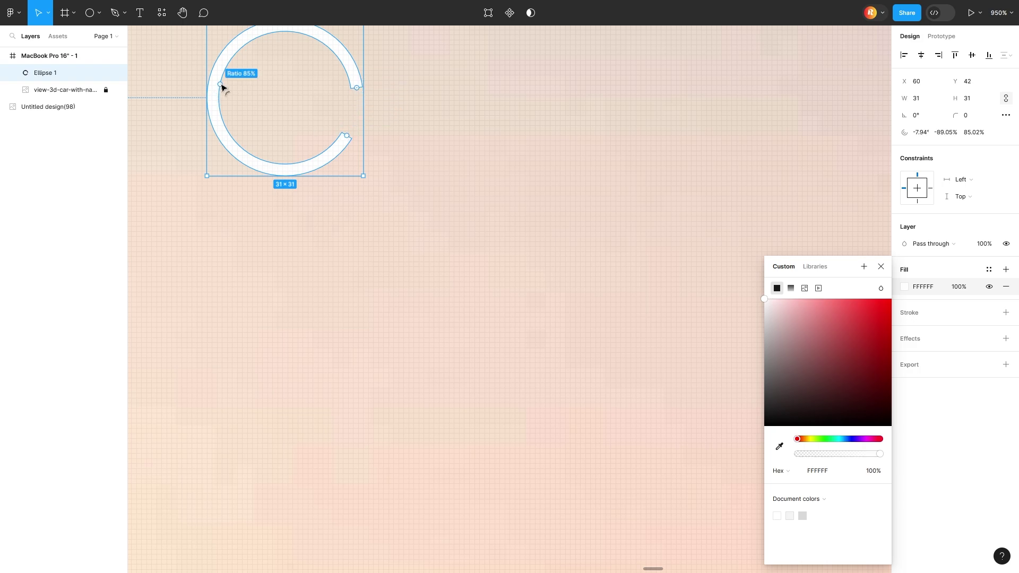
scroll(232, 94, "down", 10, "ctrl")
left_click_drag(325, 151, 339, 148, "alt")
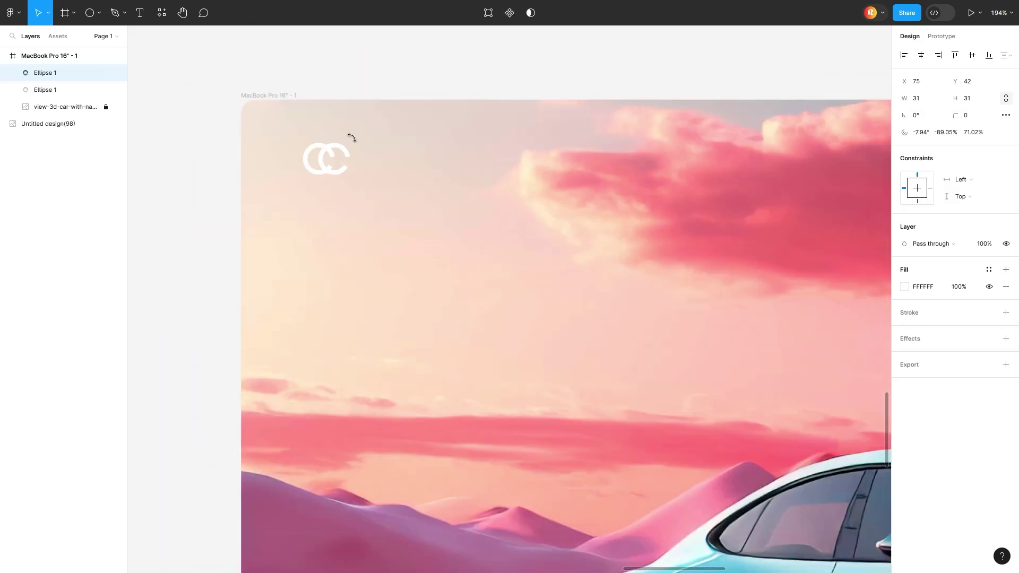
scroll(354, 170, "up", 5, "ctrl")
scroll(412, 187, "down", 5, "ctrl")
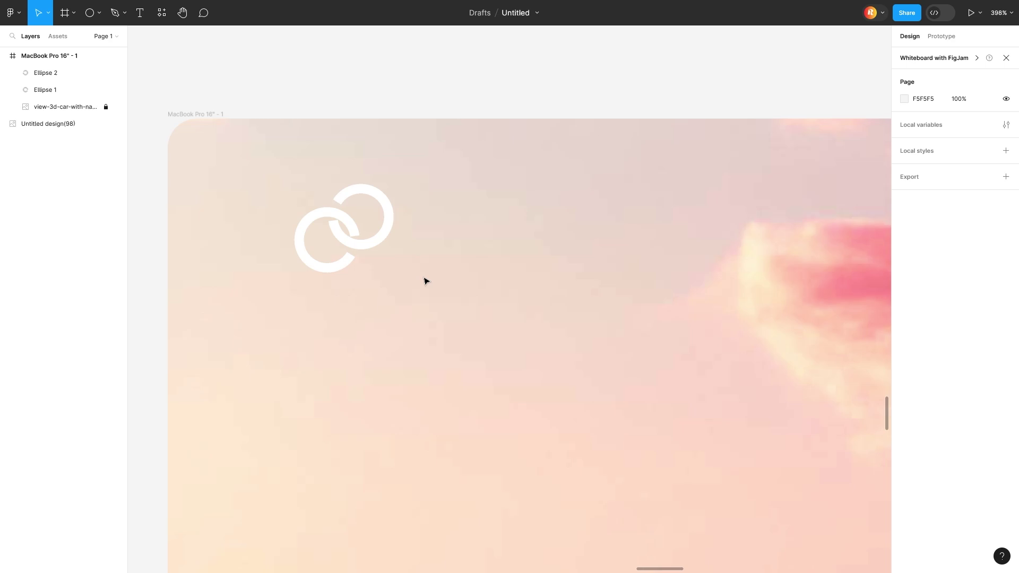
key("ctrl+g")
Step: Add a 22-column layout grid with side margins to the MacBook frame
key("Escape")
left_click(1005, 200)
left_click(905, 217)
left_click(784, 219)
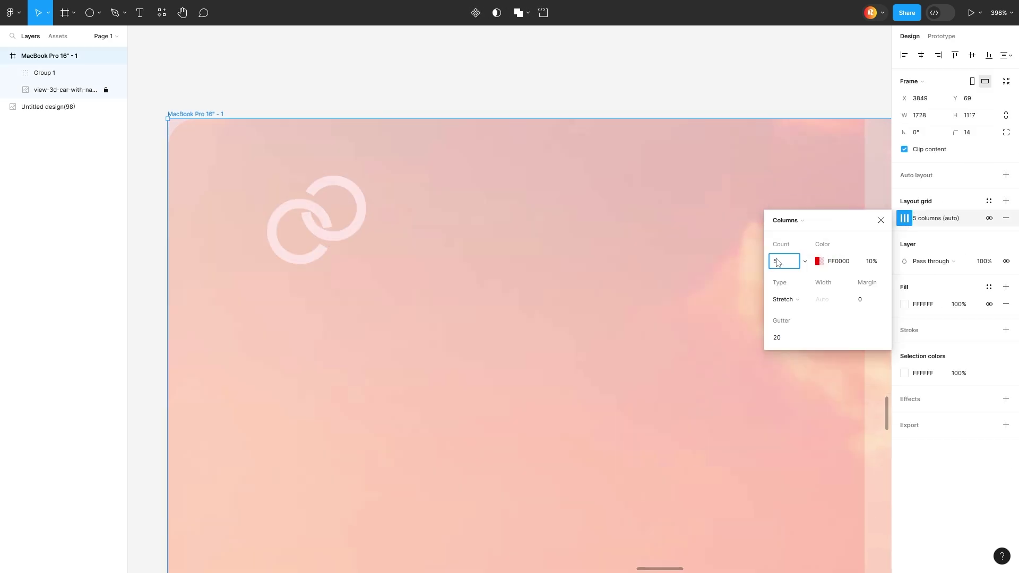
type("18")
scroll(669, 321, "down", 5, "ctrl")
left_click(867, 306)
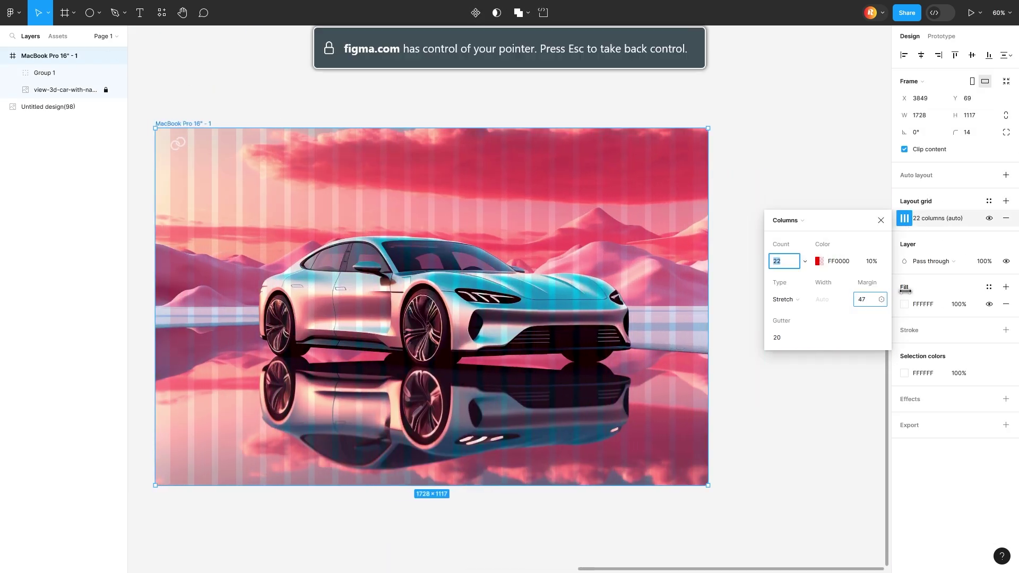
left_click(496, 200)
scroll(180, 127, "up", 5, "ctrl")
left_click(175, 174)
scroll(175, 119, "down", 5, "ctrl")
Step: Draw a wide top bar with custom corner radii, FFFFFF 1% fill and background blur
left_click(173, 63)
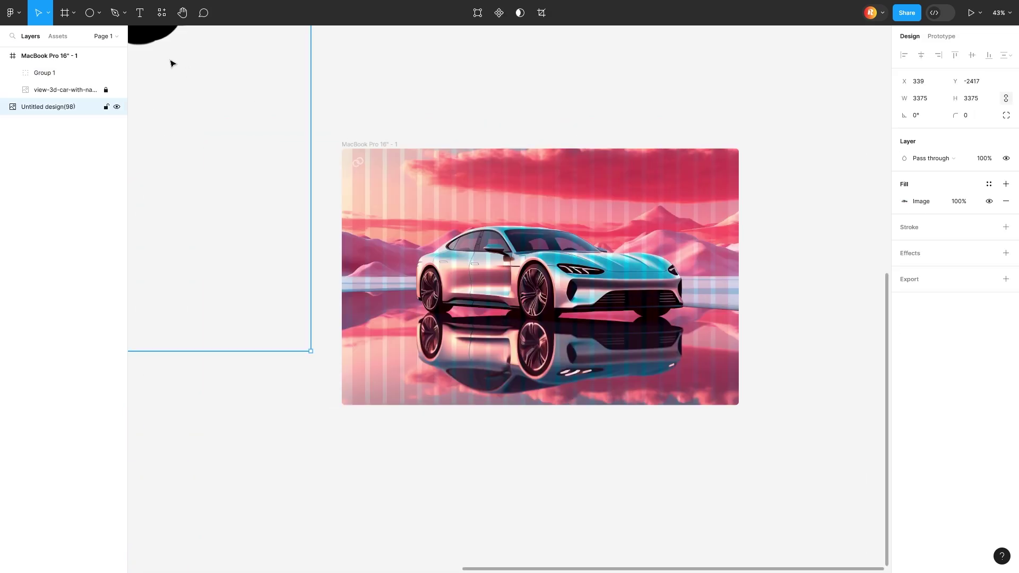
scroll(605, 202, "up", 2, "ctrl")
left_click_drag(428, 138, 788, 167)
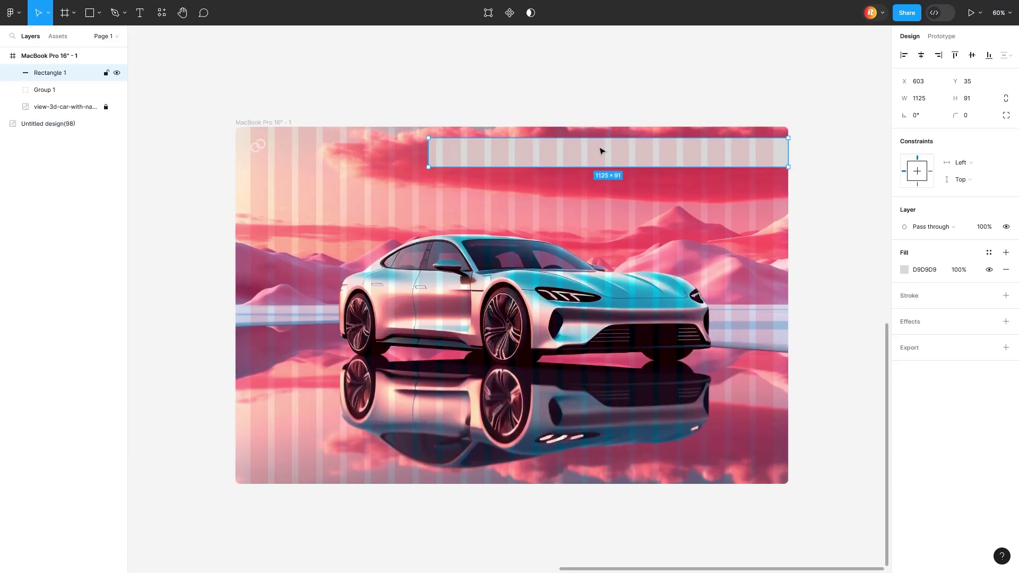
left_click(1005, 114)
left_click(798, 159)
type("25")
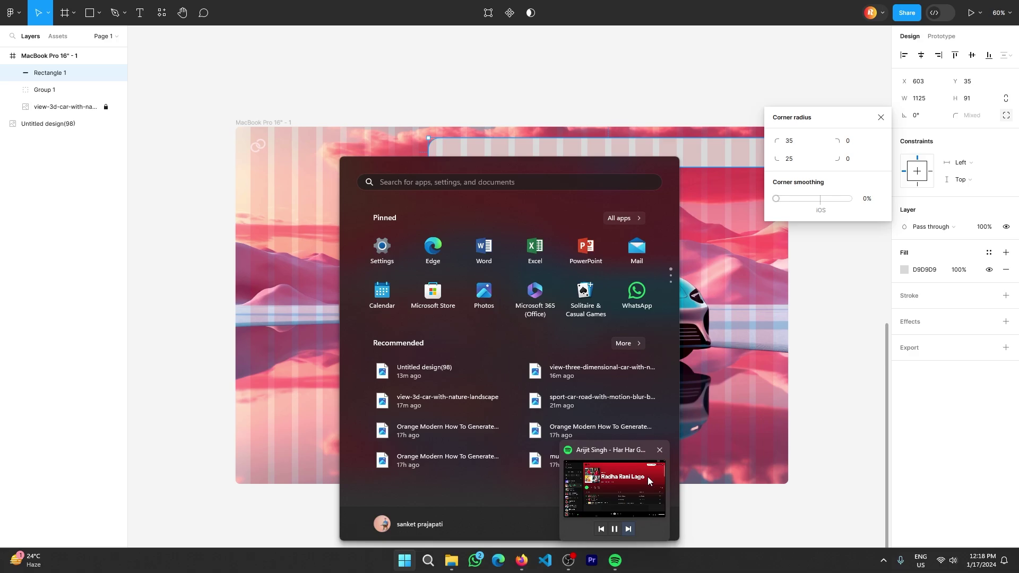
type("35")
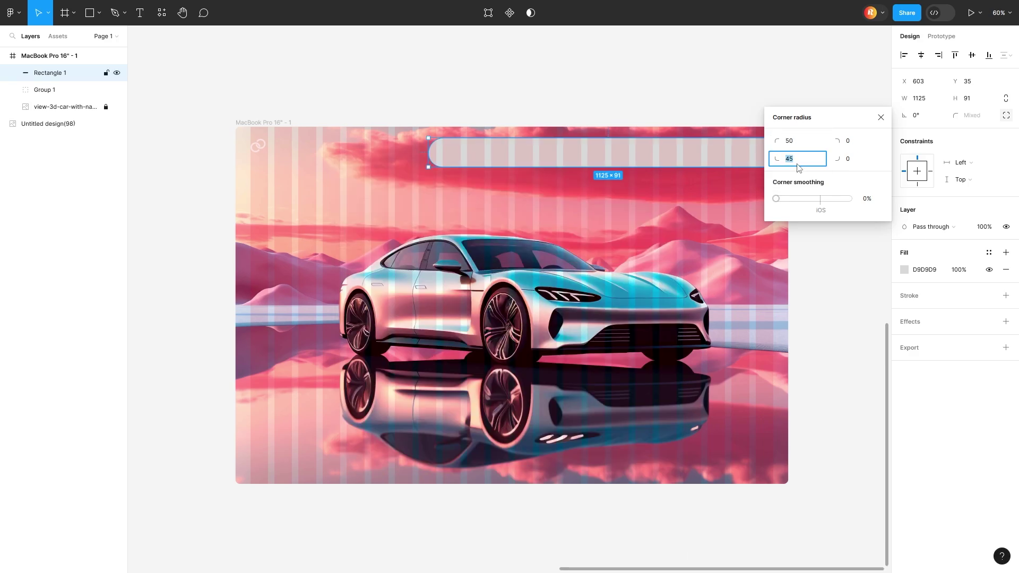
left_click_drag(760, 167, 719, 153)
left_click(959, 269)
type("1")
key("Return")
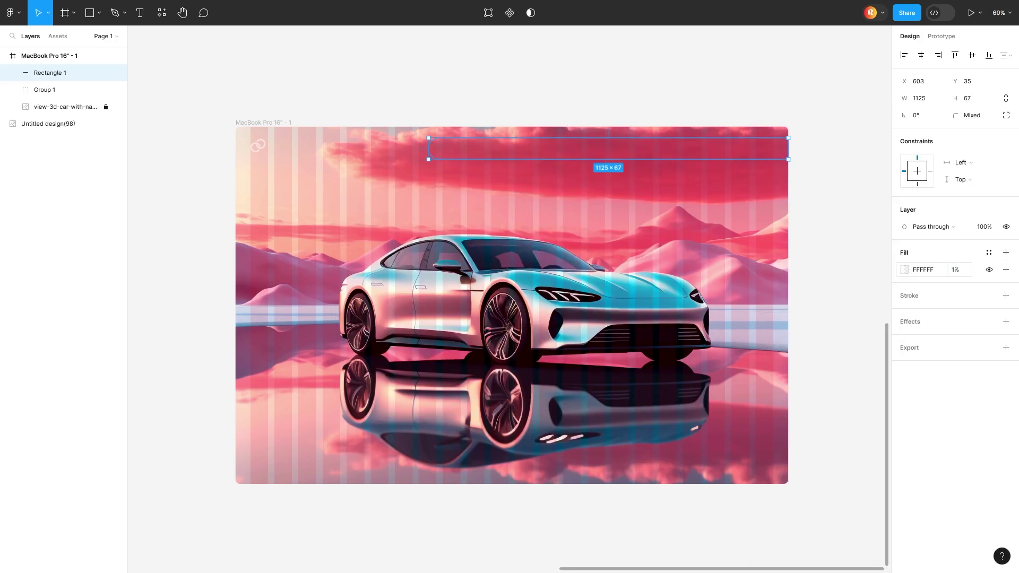
left_click(904, 339)
scroll(507, 132, "up", 3, "ctrl")
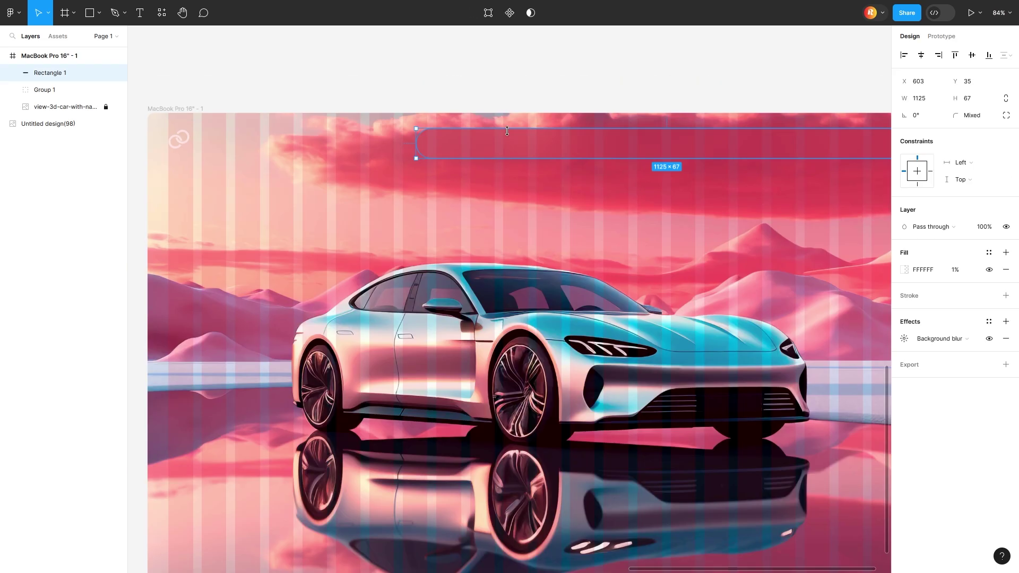
scroll(787, 296, "up", 3, "ctrl")
Step: Add bold white nav labels: Home, Store, Bookings, Walkaround, TestDrive, Contact us
key("t")
left_click(349, 275)
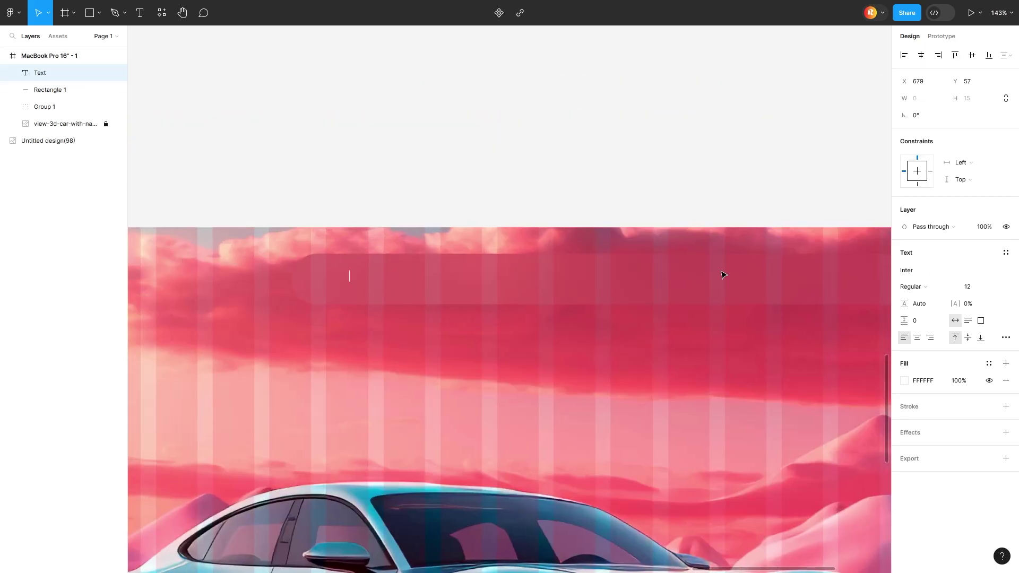
type("Home")
key("ctrl+a")
left_click(910, 286)
left_click(930, 332)
left_click(975, 287)
type("18")
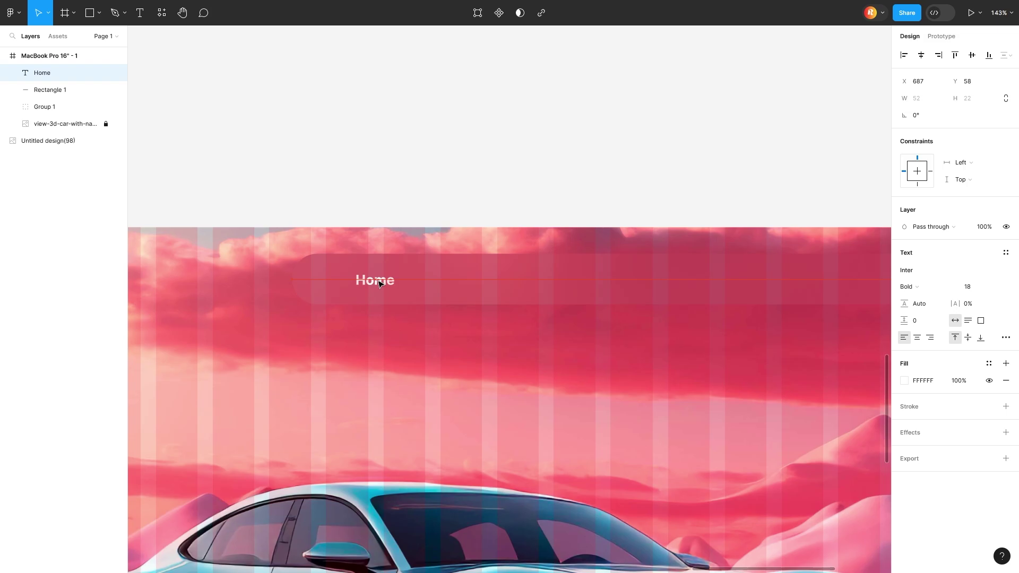
scroll(379, 283, "down", 3)
scroll(375, 329, "up", 5)
left_click_drag(370, 283, 506, 285)
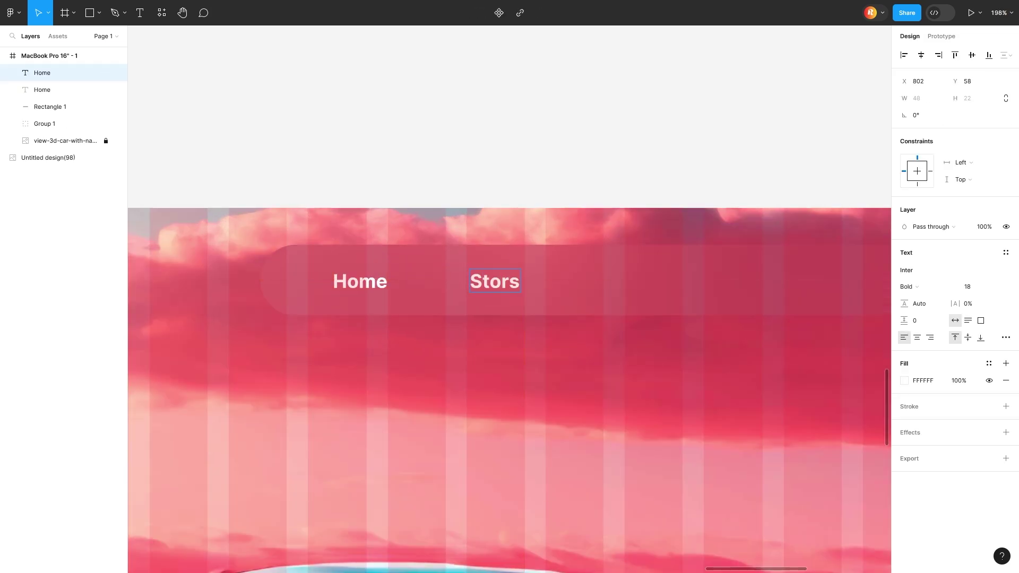
key("Escape")
scroll(378, 345, "down", 3)
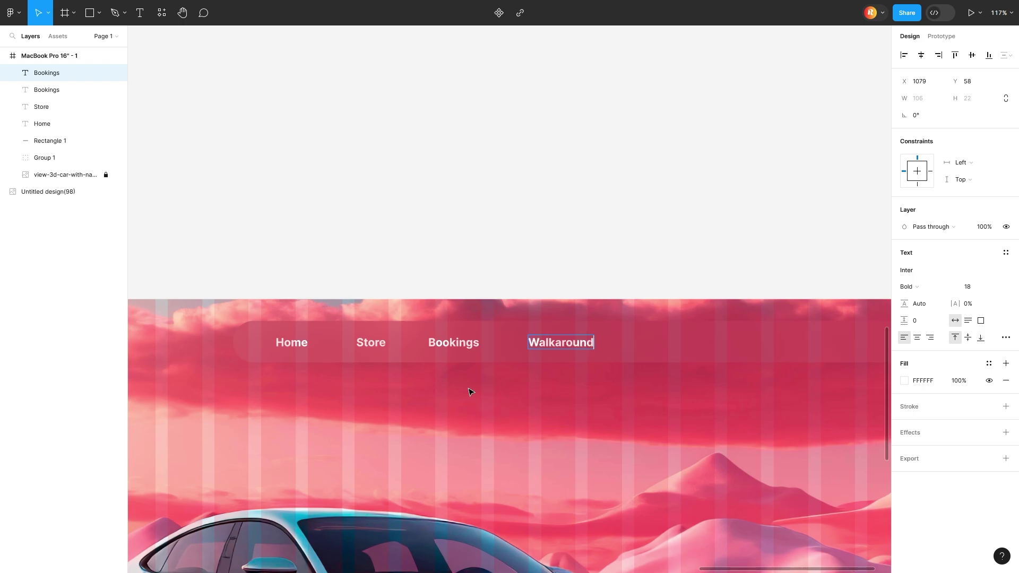
type("TestDrive")
key("Escape")
scroll(498, 391, "down", 3)
scroll(550, 221, "up", 3)
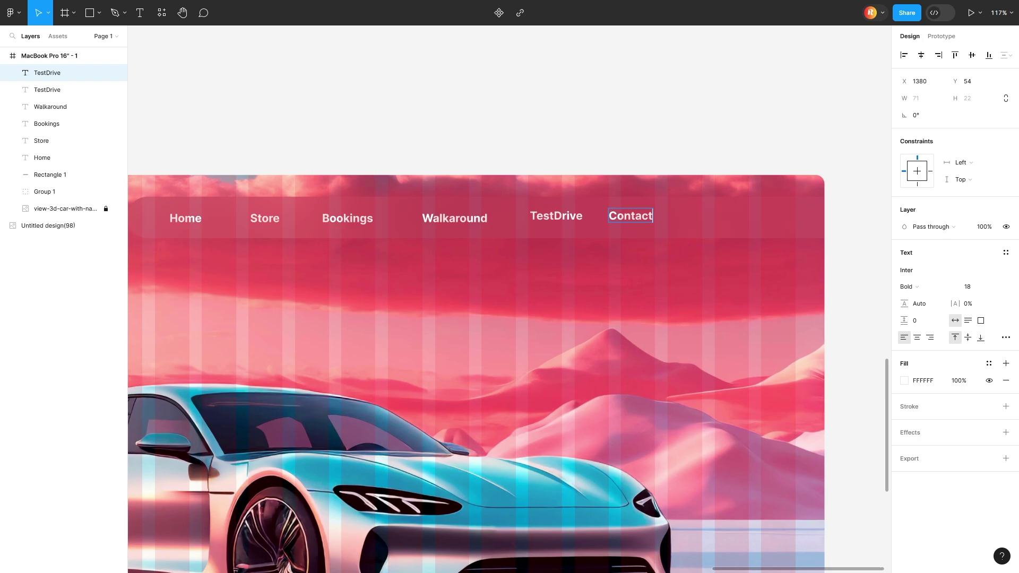
Step: Distribute the six navigation links with even horizontal spacing
left_click_drag(685, 199, 159, 232)
left_click(1007, 55)
left_click(932, 103)
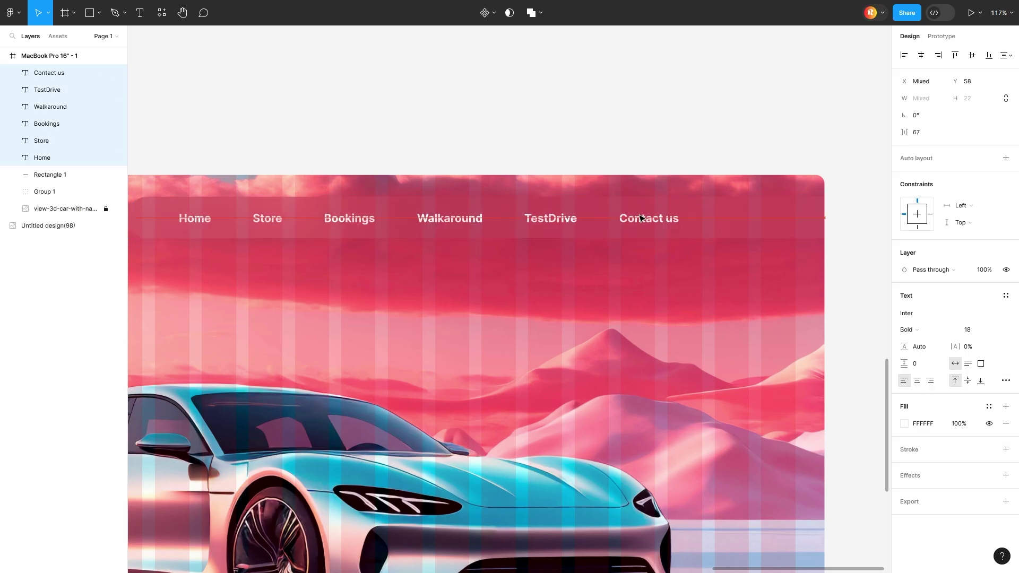
left_click(445, 187)
Step: Draw a rectangle right of Contact us, filled with pink sampled from the sky
left_click_drag(692, 204, 754, 240)
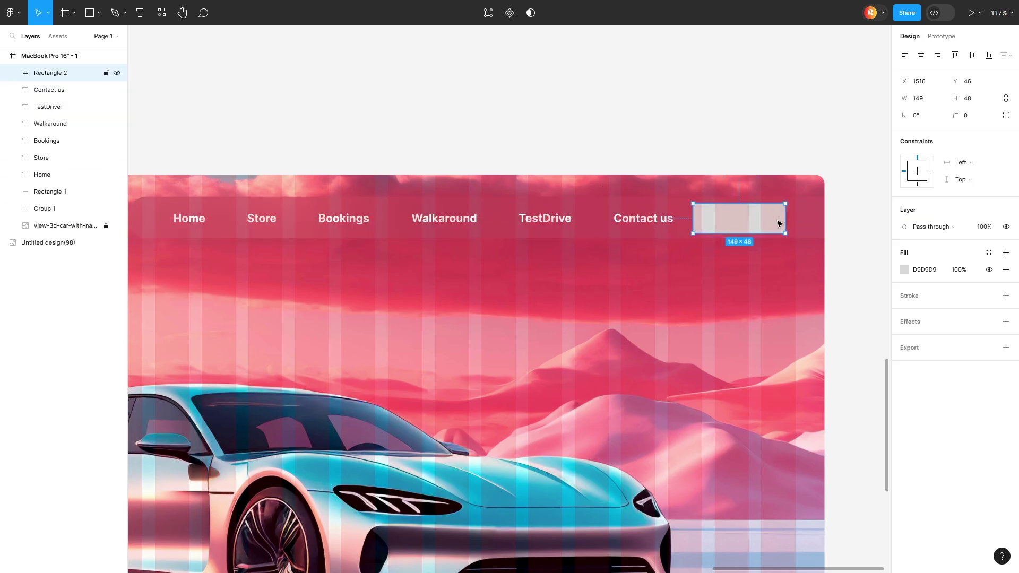
left_click(904, 270)
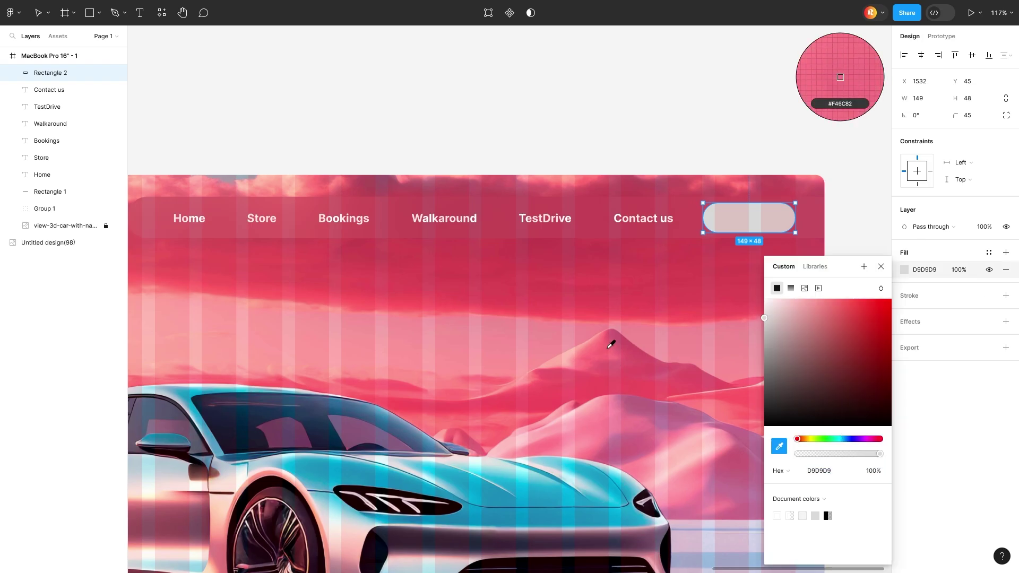
left_click(611, 345)
Step: Add a Register label on the pink button and zoom to fit the page
key("Escape")
key("t")
left_click(719, 211)
type("Register")
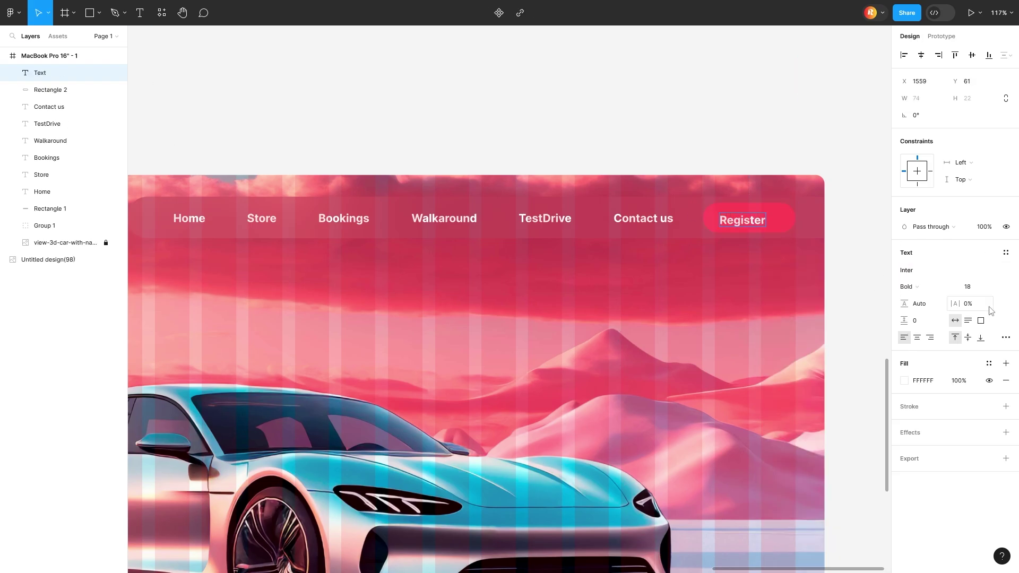
key("Escape")
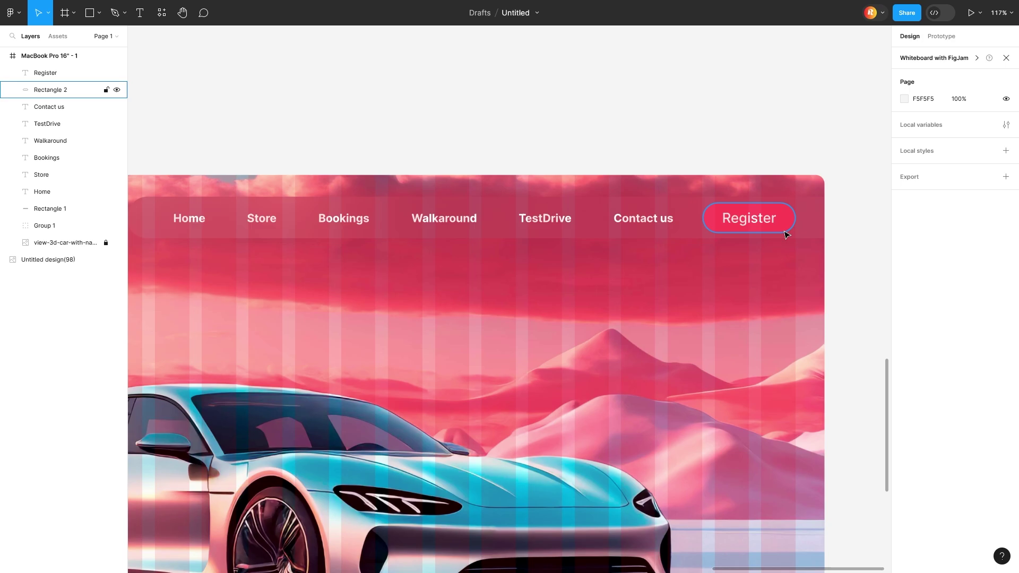
left_click(753, 224)
left_click(745, 341)
key("shift+1")
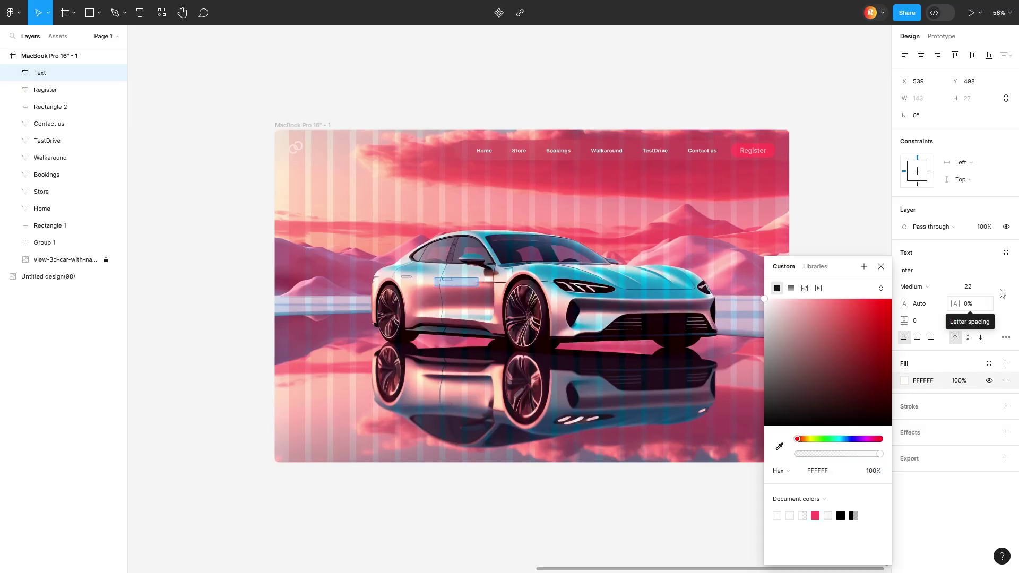
Step: Place the LUXURY THRILLS title in uppercase Black weight across the car
left_click(1005, 336)
left_click(842, 342)
left_click(914, 287)
left_click(916, 337)
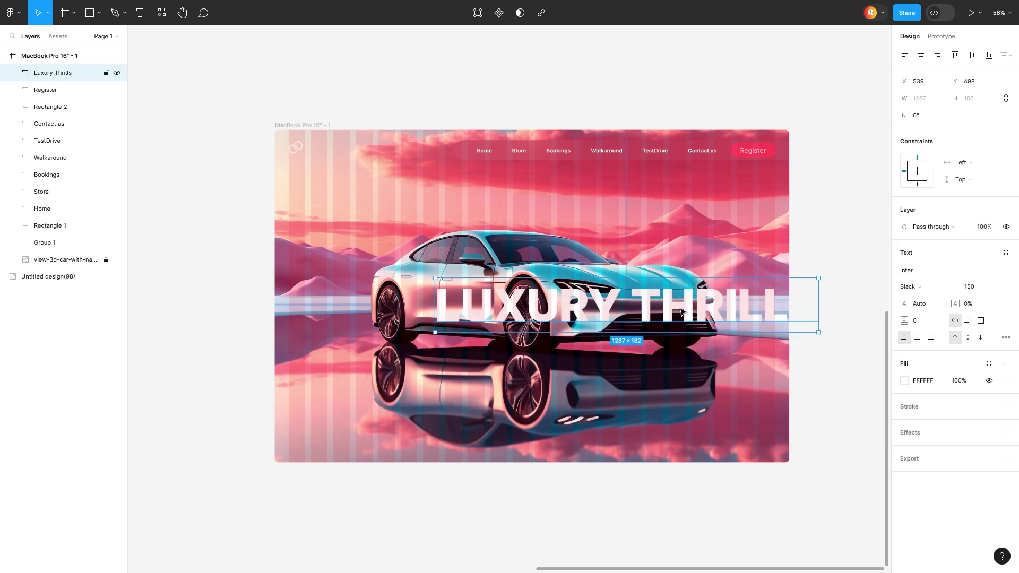
left_click_drag(634, 307, 540, 270)
scroll(540, 342, "down", 3)
Step: Resize the large car image to fill the page over the title and lock it
left_click_drag(216, 104, 623, 277)
left_click_drag(246, 34, 382, 216)
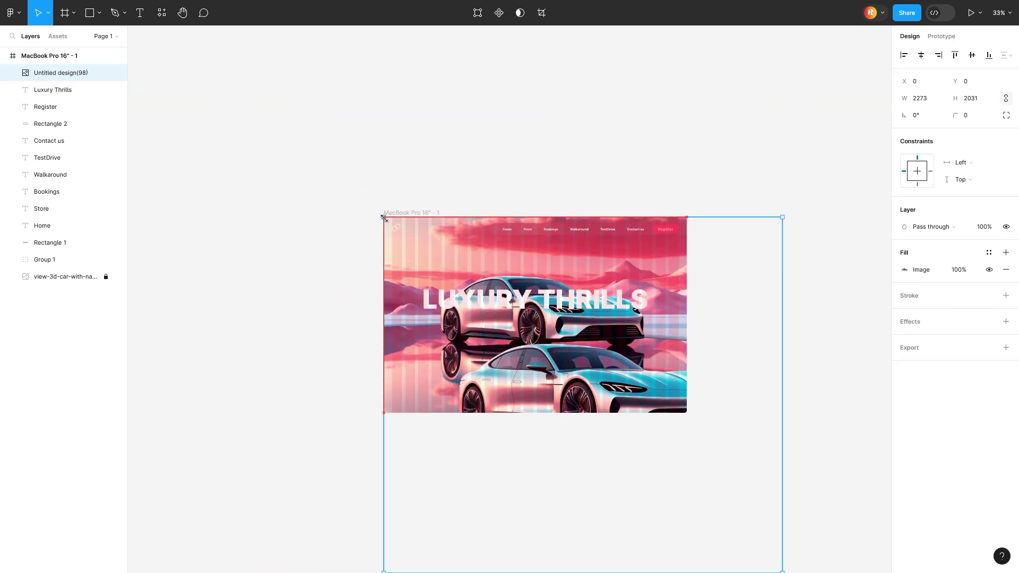
left_click_drag(780, 567, 686, 288)
scroll(539, 221, "up", 5)
scroll(538, 221, "down", 3)
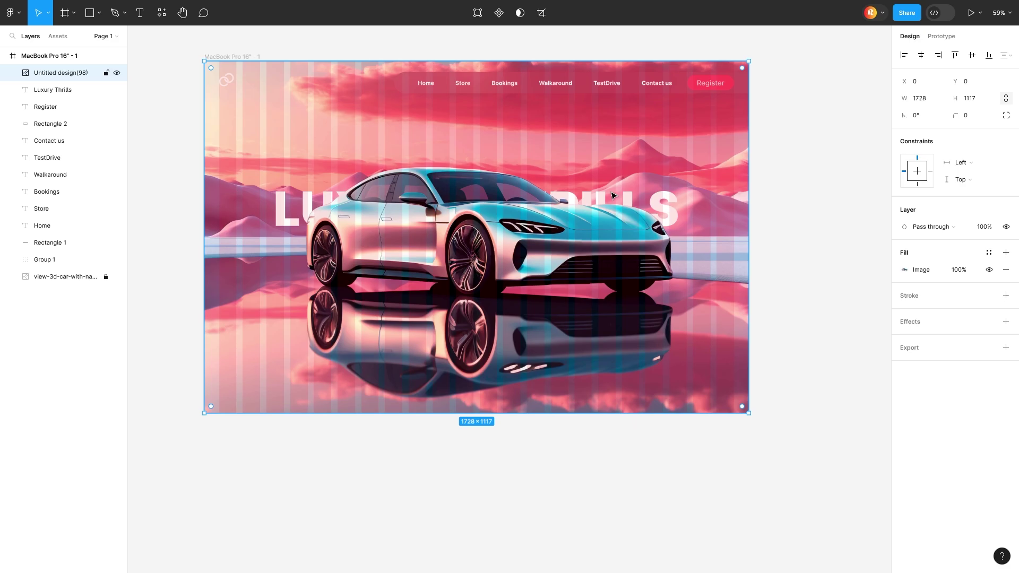
Step: Duplicate the title above the car image and give the copy an outline stroke
key("ctrl+shift+l")
left_click(613, 195)
key("bracketright")
left_click(1006, 406)
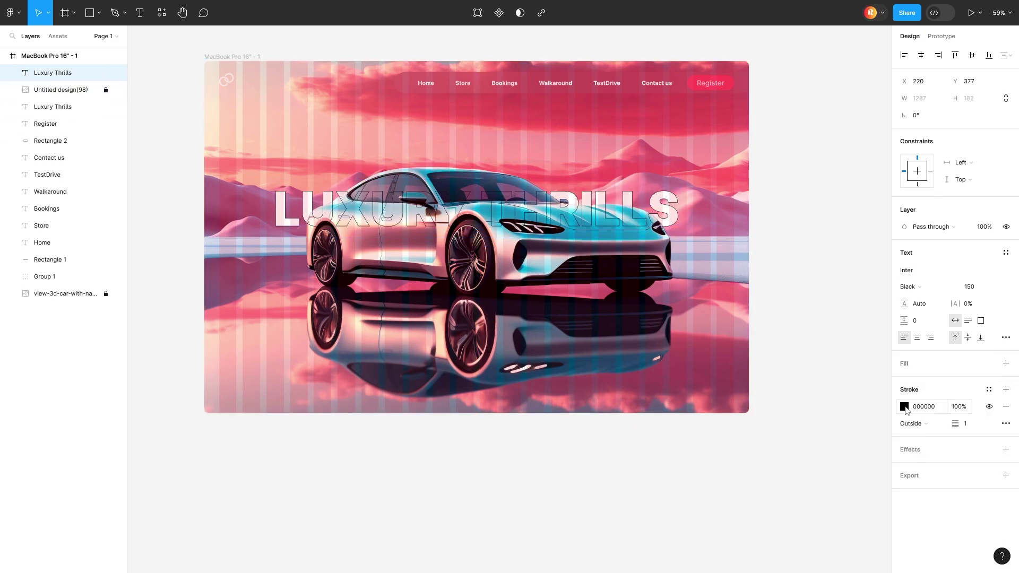
left_click(904, 405)
left_click(668, 214)
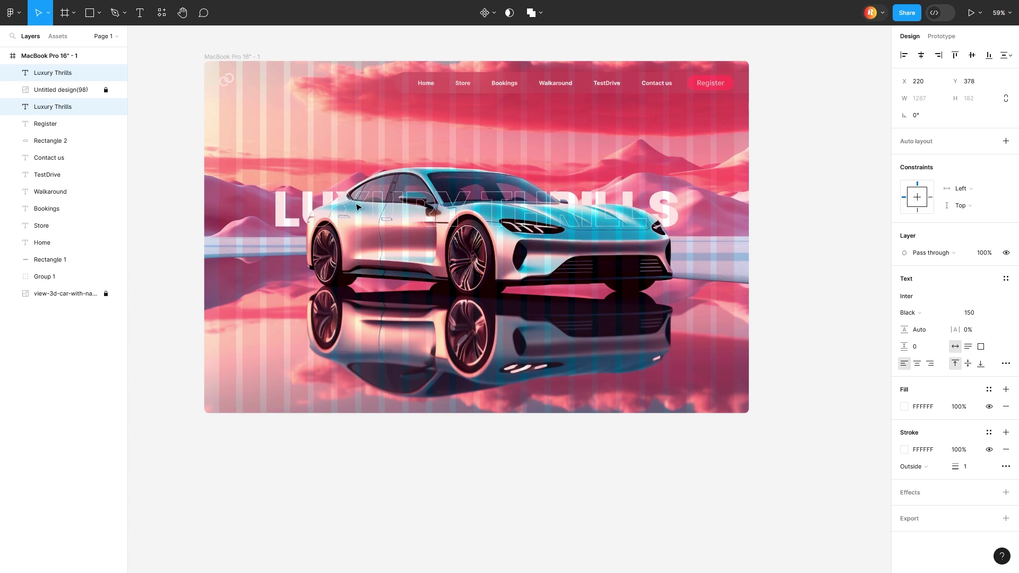
left_click(814, 193)
Step: Import three car thumbnail images and arrange them along the bottom left
mouse_move(444, 107)
left_mouse_down()
mouse_move(699, 333)
mouse_move(848, 261)
left_mouse_up()
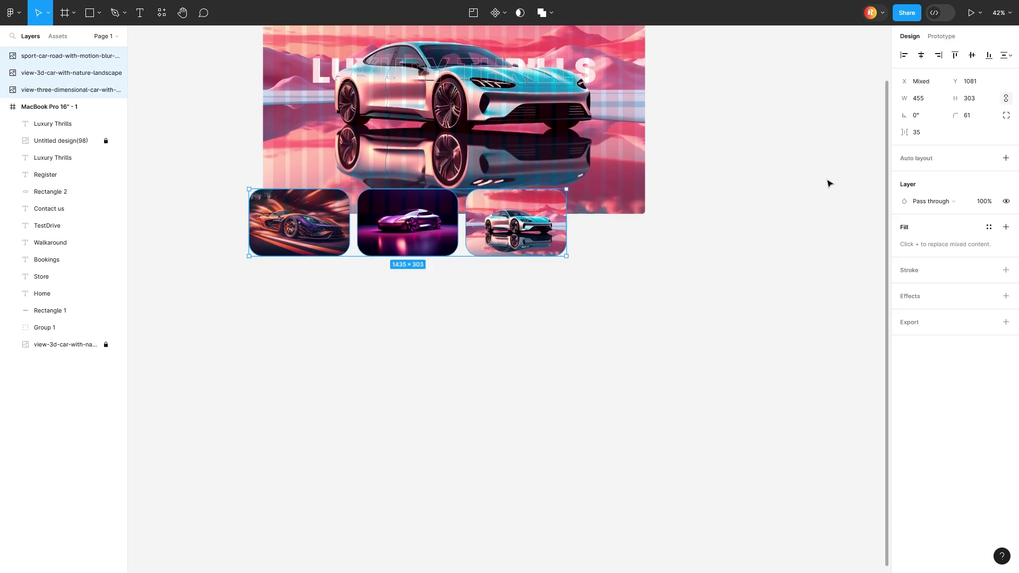
scroll(380, 278, "up", 3)
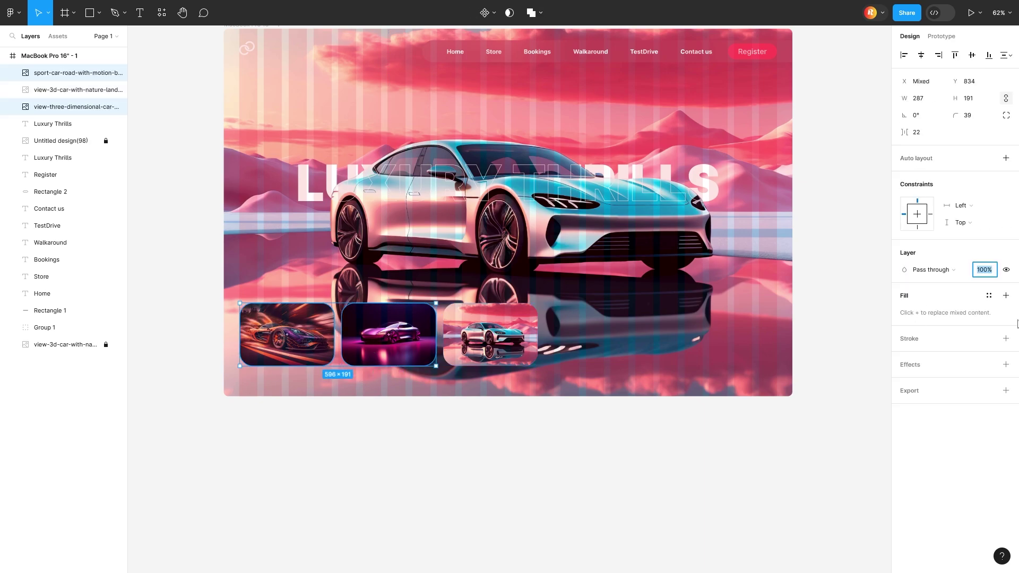
key("Escape")
left_click(480, 312)
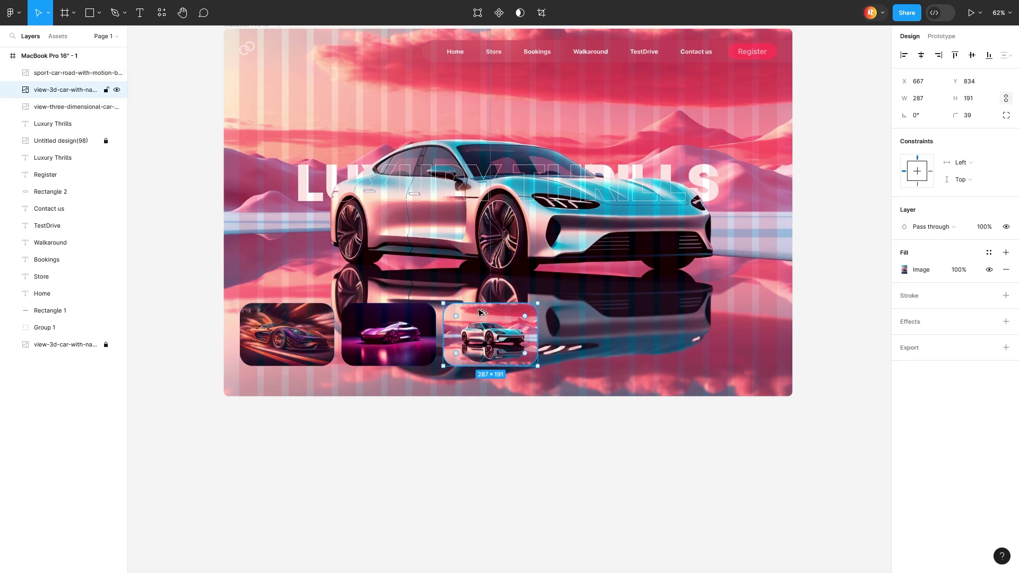
left_click(408, 352, "shift")
left_click(605, 437)
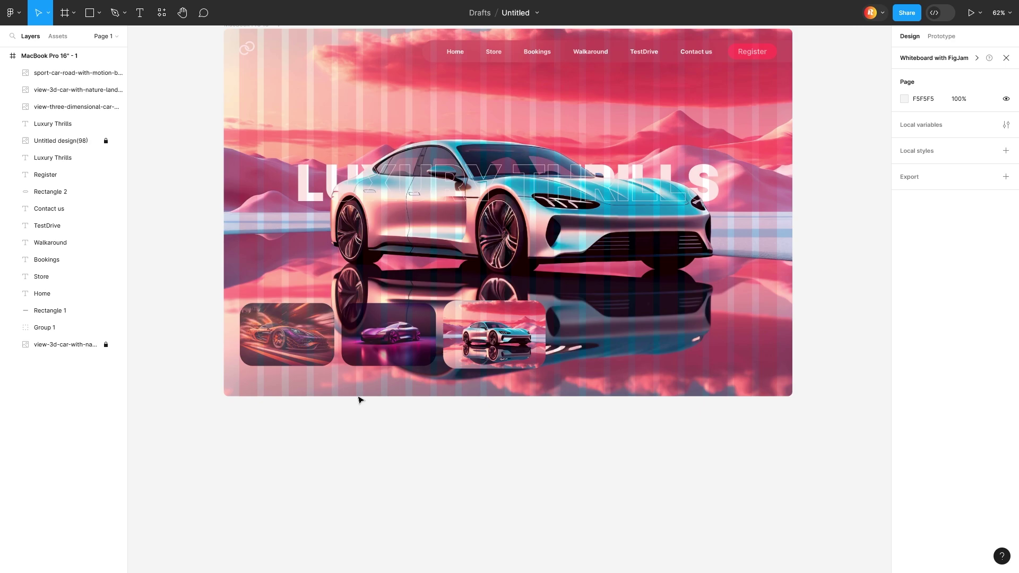
scroll(432, 373, "down", 2)
Step: Draw and enlarge a lower-right rectangle, filling it with the document's pink-red
left_click_drag(661, 341, 701, 361)
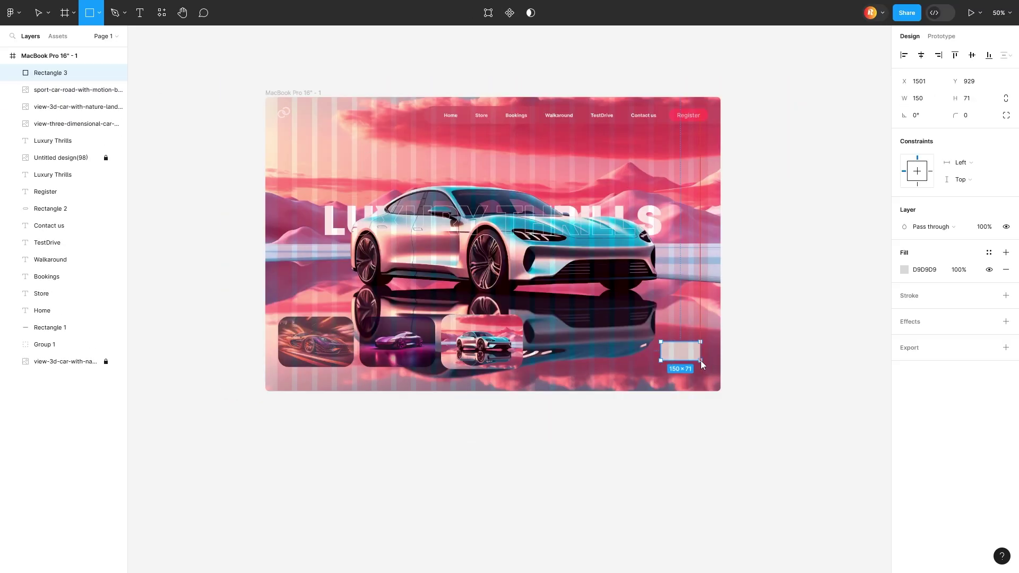
left_click_drag(956, 115, 987, 115)
left_click(905, 269)
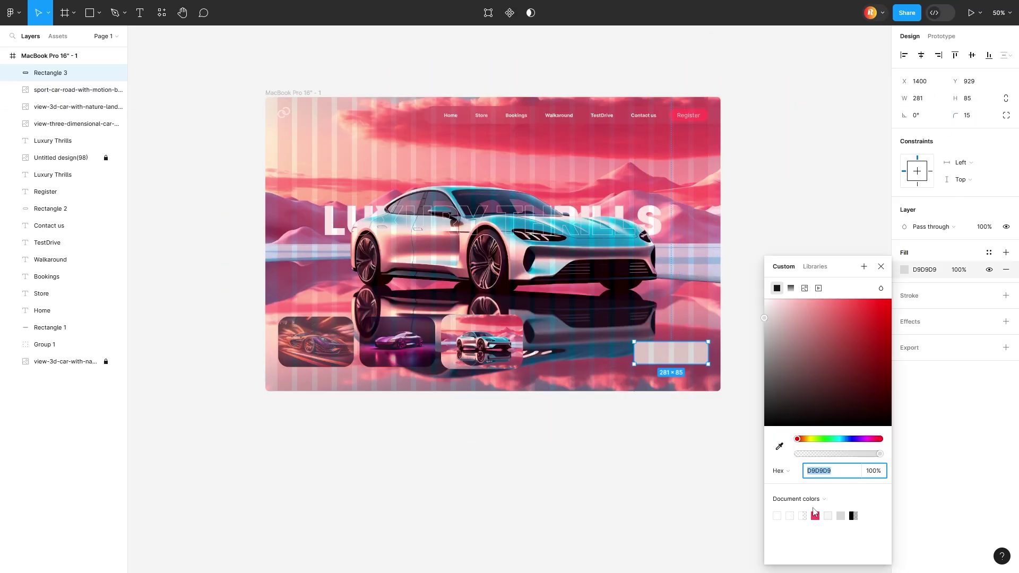
left_click(812, 514)
Step: Add a Bold EXPLORE label on the button rectangle
key("t")
left_click(653, 353)
left_click(974, 287)
type("EXPLORE")
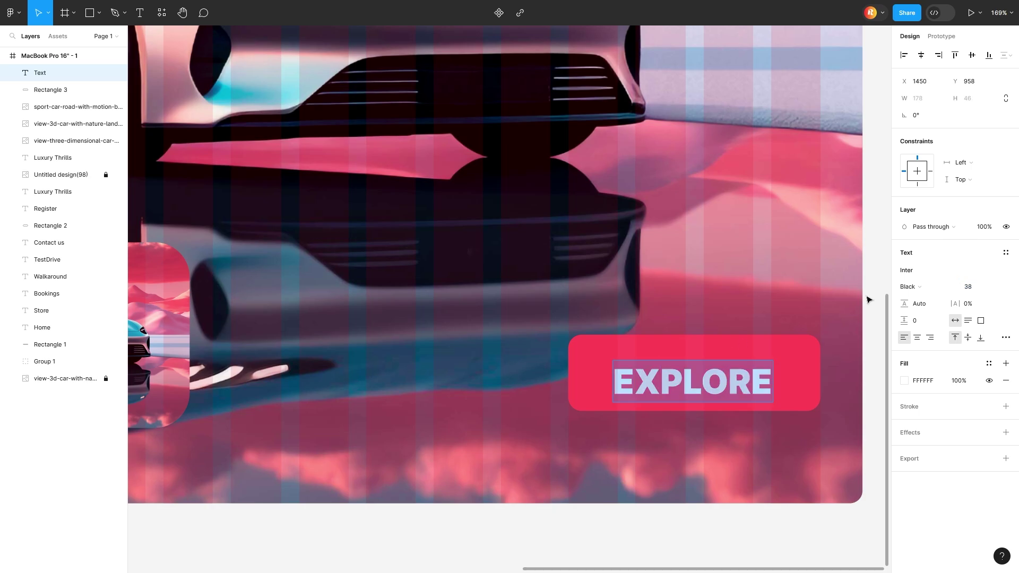
left_click(909, 286)
left_click(916, 263)
key("Escape")
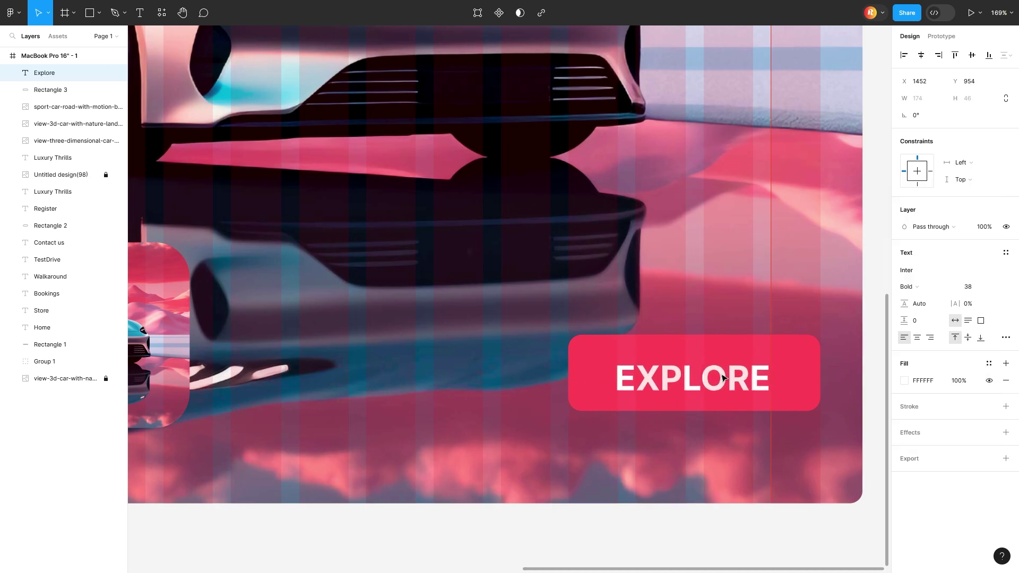
Step: Select the EXPLORE label together with the button rectangle
left_click(792, 467)
scroll(503, 363, "right", 5)
left_click(398, 371)
left_click(504, 363)
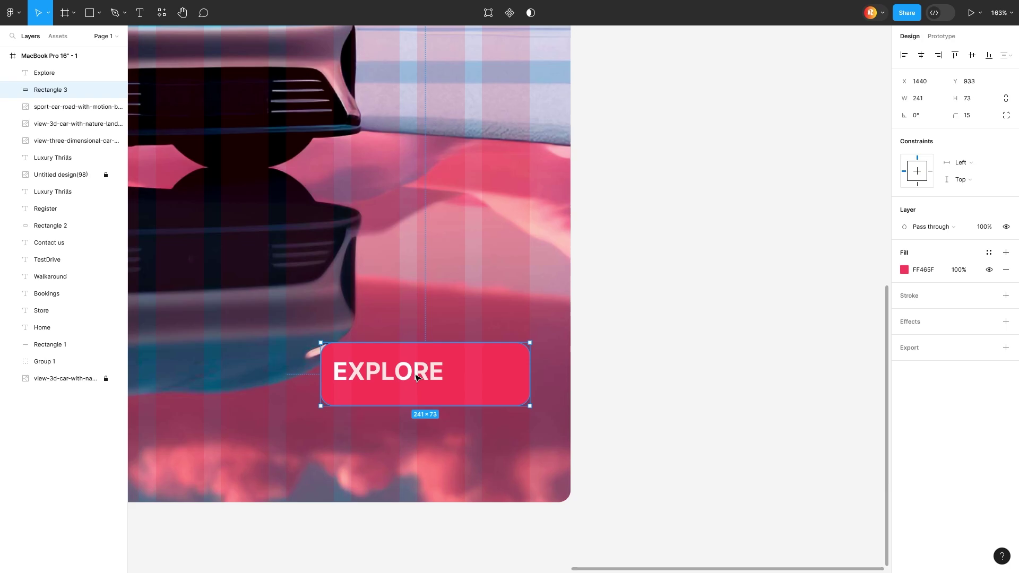
scroll(569, 372, "down", 5)
left_click(569, 371)
left_click(598, 379)
left_click(568, 372)
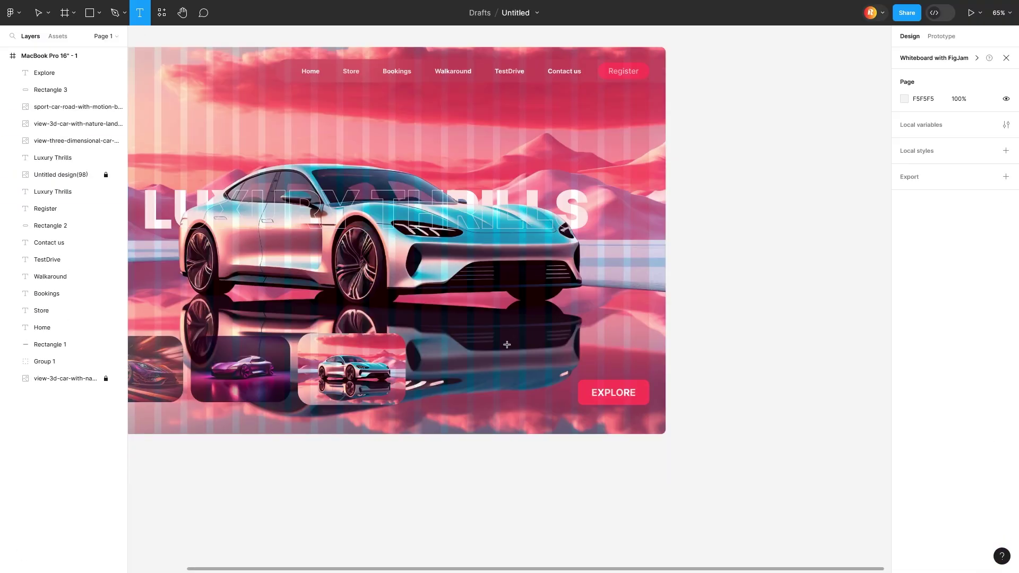
Step: Paste the Lorem ipsum paragraph, then group the EXPLORE button and move it underneath
left_click(507, 344)
type("Lorem ipsum dolor sit amet, consectetur adipiscing elit, sed do eiusmod tempor incididunt ut labore et dolore magna aliqua")
left_click(976, 291)
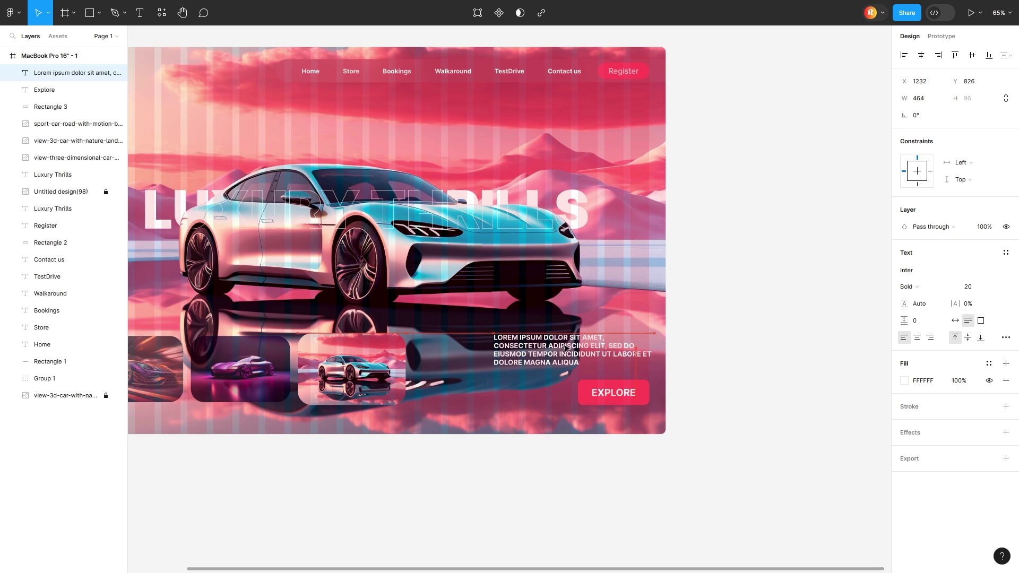
left_click(606, 480)
left_click(613, 392)
key("ctrl+g")
left_click_drag(583, 384, 524, 389)
left_click(562, 461)
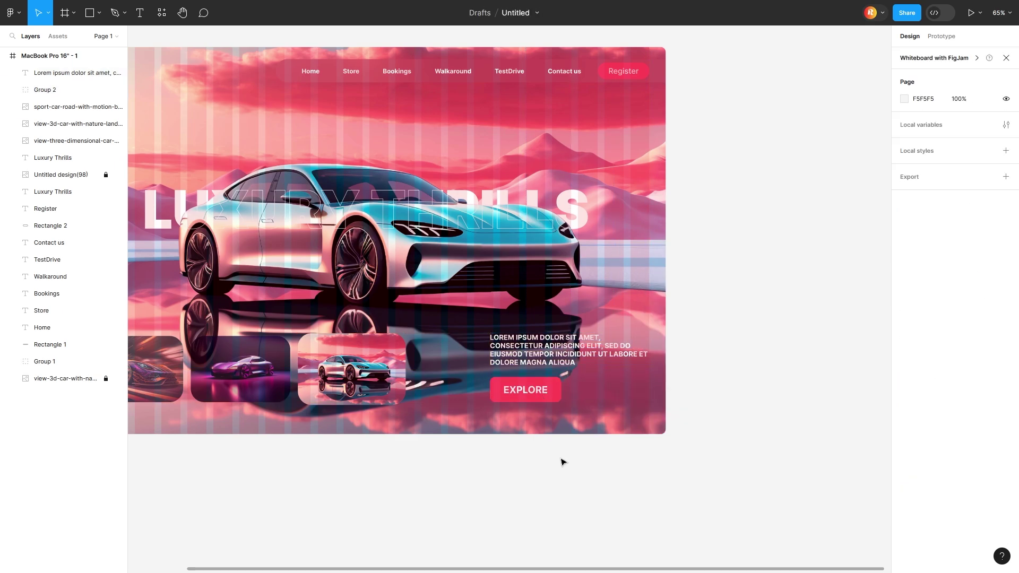
Step: Set the paragraph to Medium weight and narrow its text box
left_click(557, 350)
left_click(908, 287)
left_click(915, 262)
left_click_drag(652, 348, 642, 344)
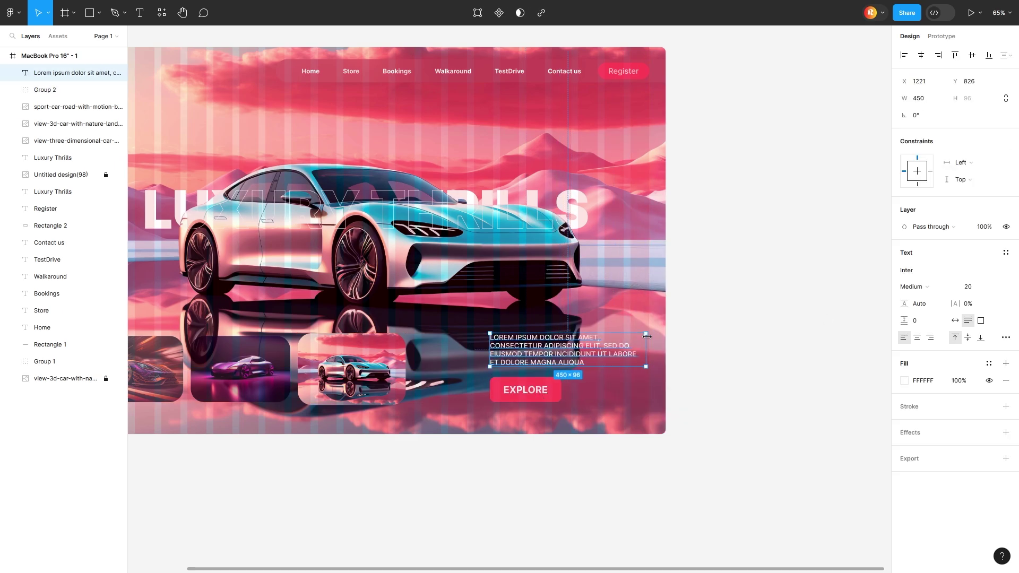
left_click(690, 369)
scroll(603, 444, "down", 3)
Step: Draw a card rectangle over the paragraph and button, sent behind them
key("r")
mouse_move(534, 302)
left_mouse_down()
mouse_move(607, 358)
mouse_move(670, 367)
left_mouse_up()
key("ctrl+bracketleft")
key("ctrl+bracketleft")
key("ctrl+bracketleft")
left_click(1005, 115)
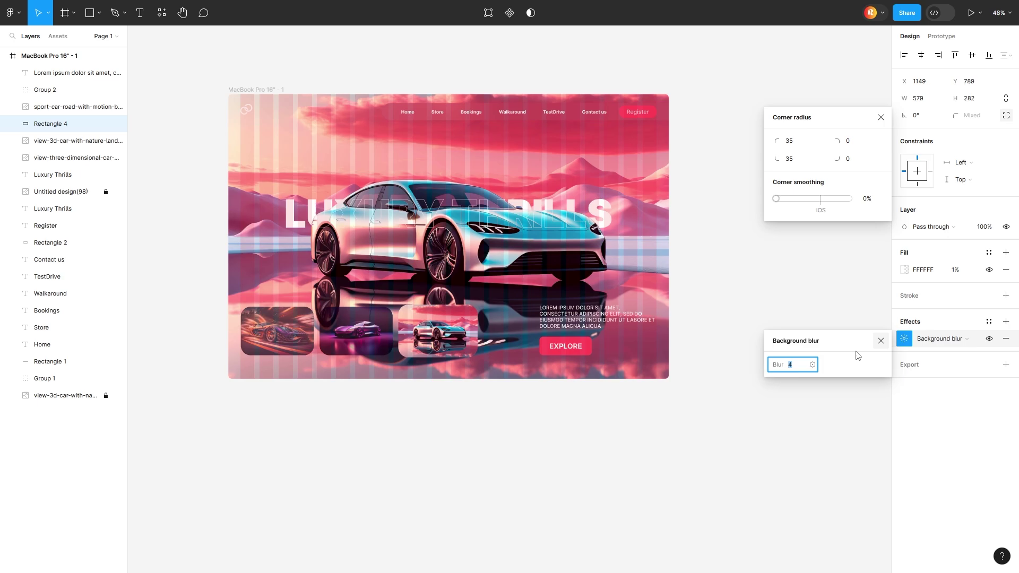
Step: Strengthen the card's background blur and add a column of small duplicated circles
left_click_drag(778, 368, 997, 356)
left_click(143, 84)
left_click(98, 14)
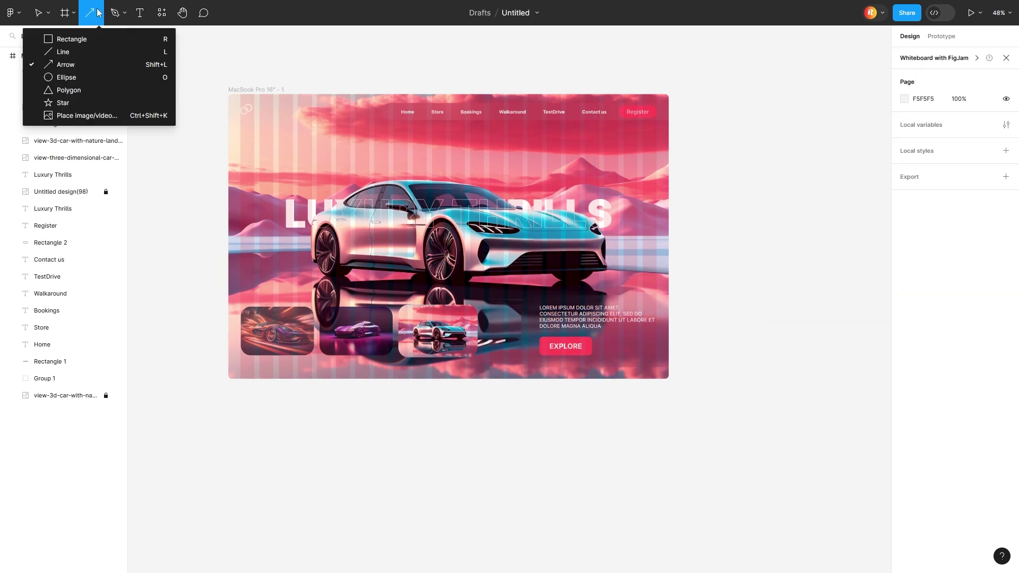
left_click(60, 75)
left_click(618, 244)
scroll(618, 243, "up", 5)
left_click_drag(625, 252, 627, 351)
scroll(627, 350, "down", 3)
key("ctrl+d")
key("ctrl+d")
Step: Swap the circles' fill for an outline and group the four circles
left_click(904, 310)
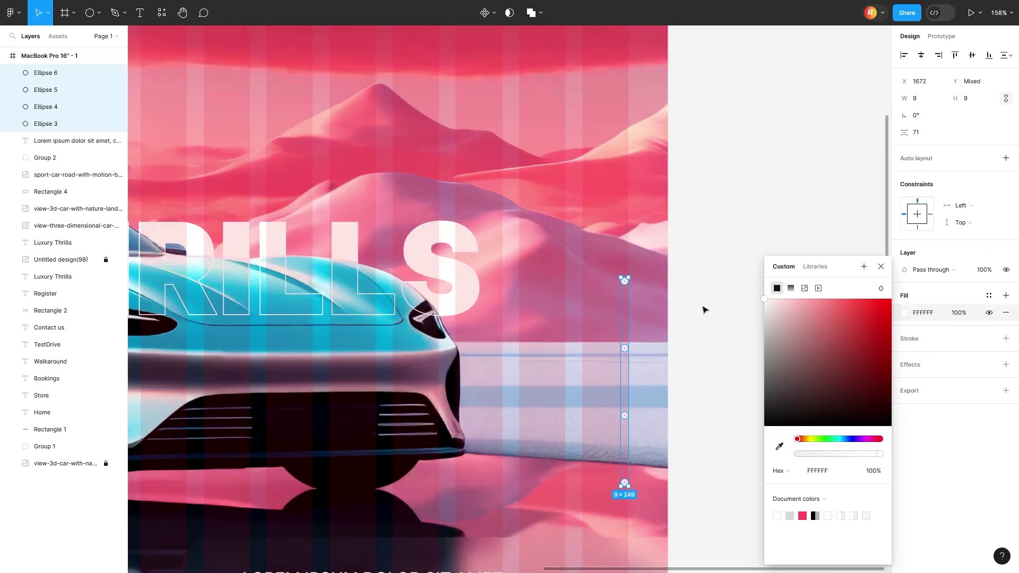
key("Escape")
key("shift+x")
scroll(509, 286, "down", 5)
right_click(661, 212)
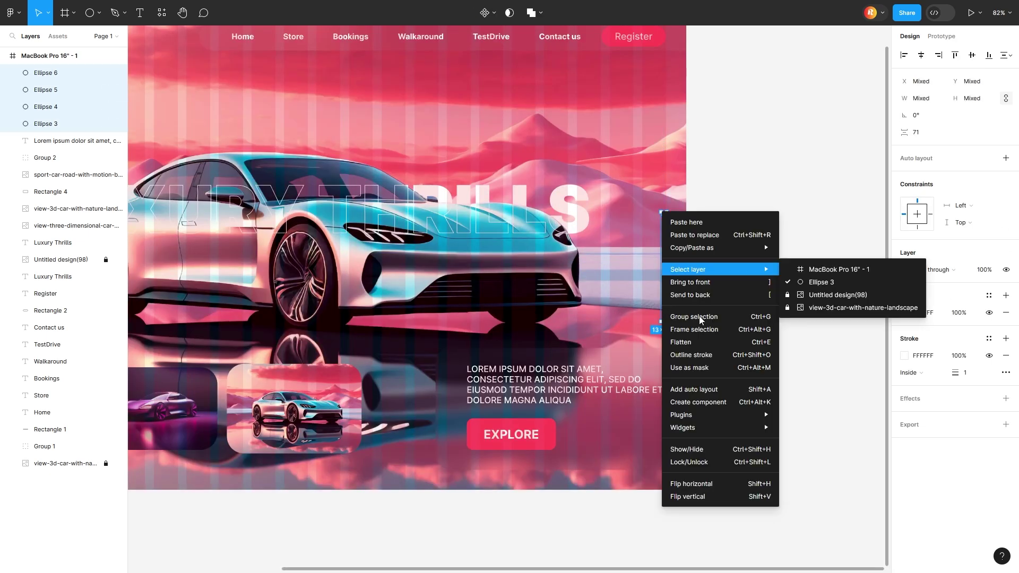
left_click(682, 319)
scroll(762, 236, "down", 2)
key("super+space")
left_click(398, 101)
scroll(619, 265, "up", 2)
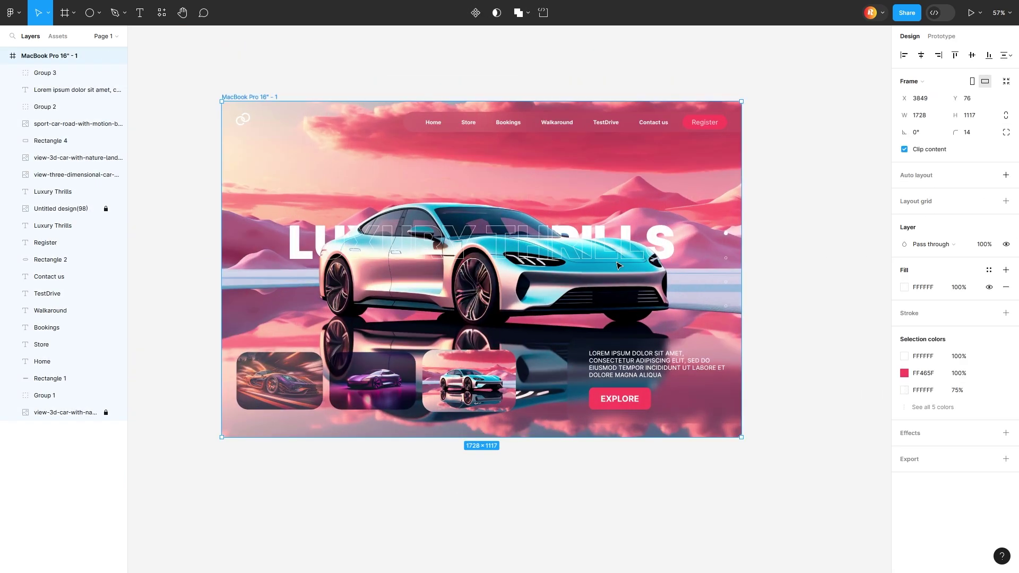
Step: Give the main car image a drop shadow with more blur and adjusted opacity
left_click(60, 209)
left_click(1006, 321)
left_click(905, 338)
left_click_drag(829, 365, 876, 365)
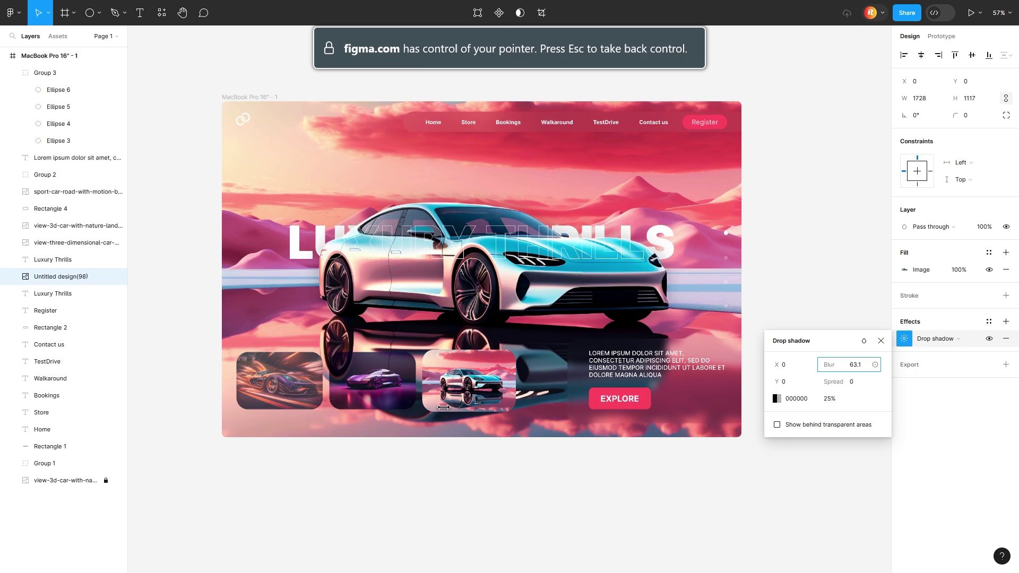
left_click(829, 400)
left_click(809, 499)
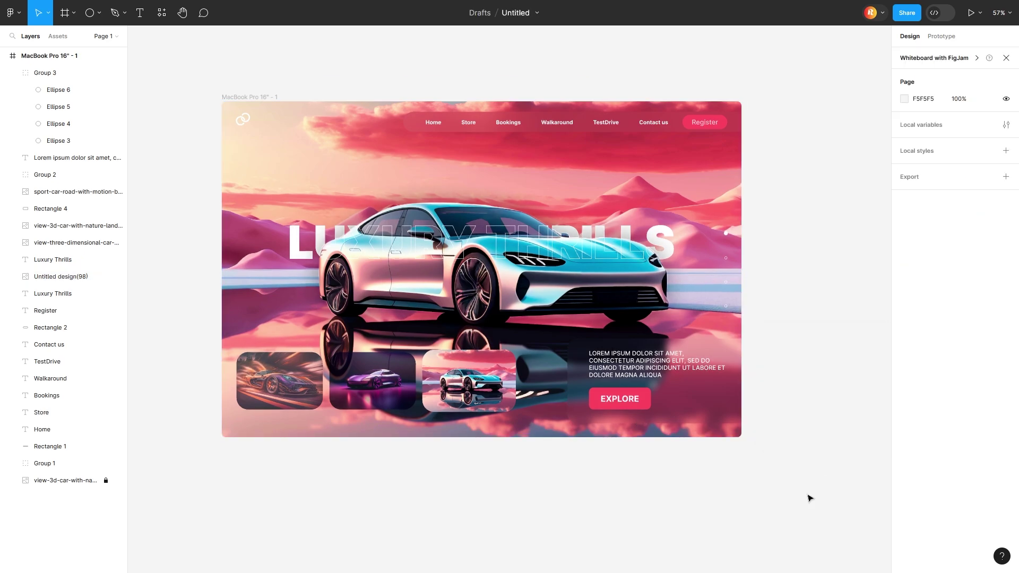
Step: Zoom in to inspect the EXPLORE button, then check the car image and Register label
double_click(620, 398)
key("shift+2")
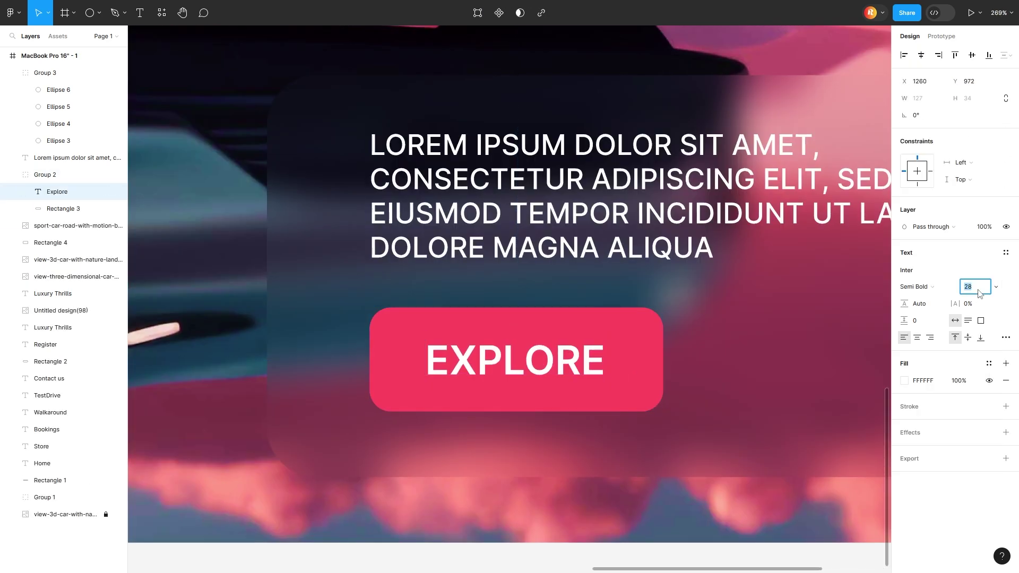
left_click(592, 378)
key("minus")
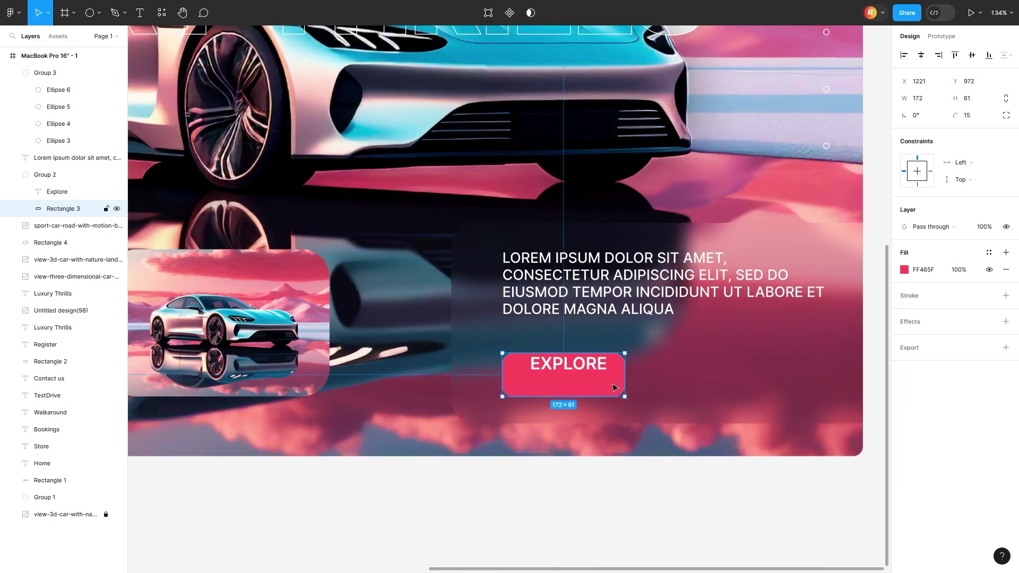
key("shift+1")
scroll(528, 494, "up", 5)
left_click(474, 137)
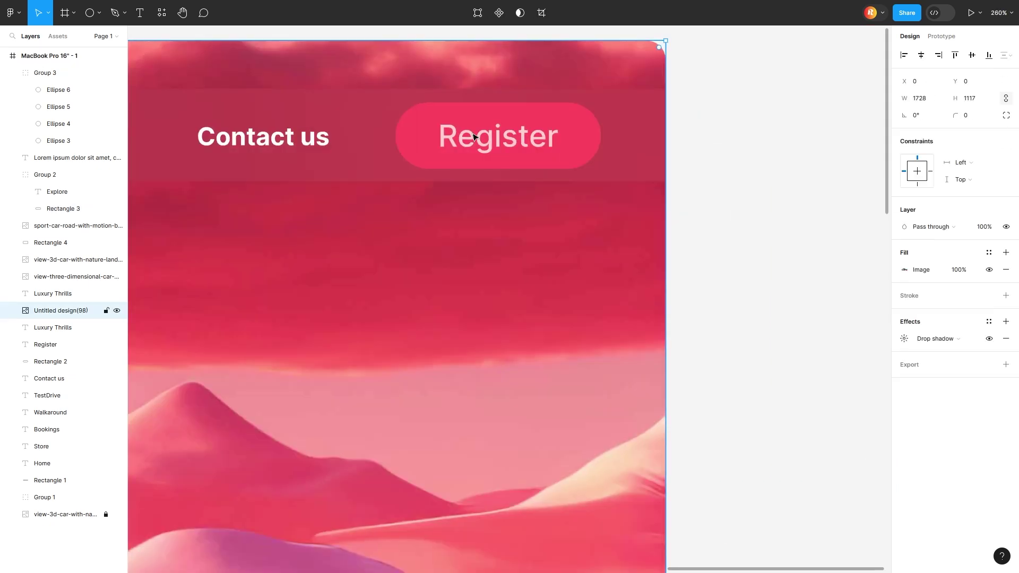
double_click(474, 137)
left_click(505, 138)
left_click(977, 286)
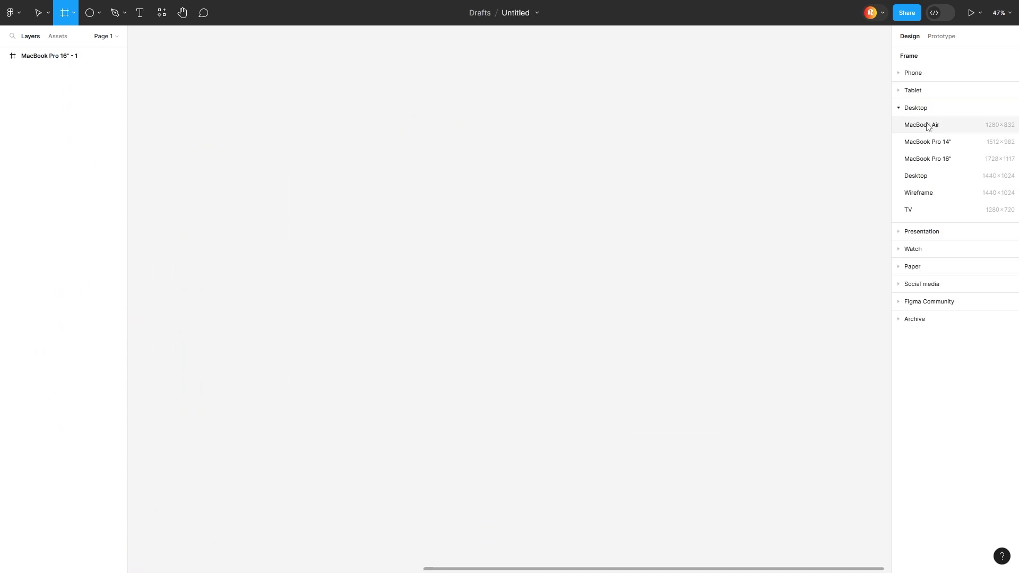
Step: Create an iPhone 14 & 15 Pro Max frame with rounded corners
left_click(898, 73)
left_click(919, 90)
left_click(972, 133)
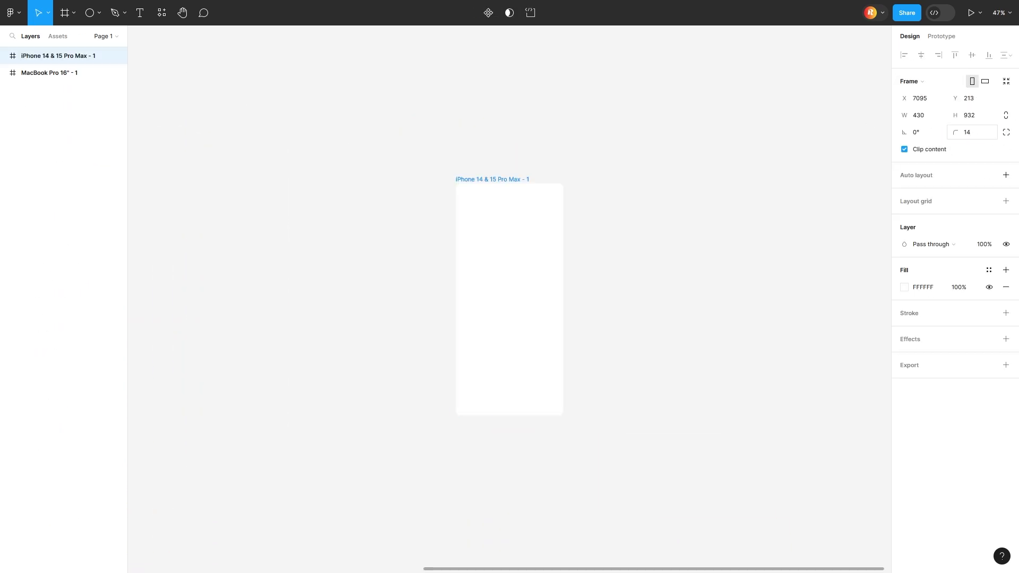
left_click(688, 212)
scroll(454, 215, "up", 5)
scroll(455, 216, "down", 3)
scroll(455, 216, "up", 2)
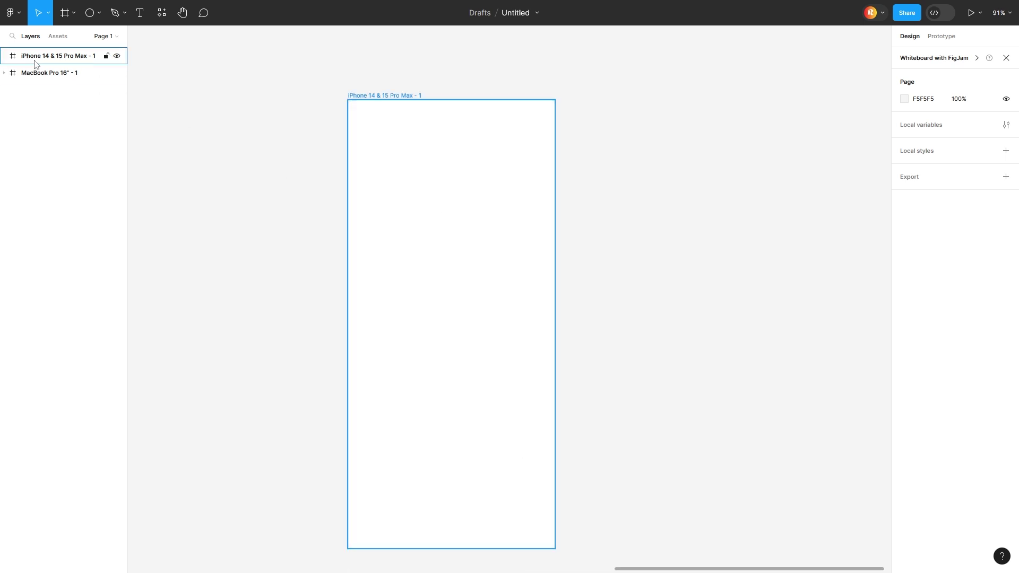
scroll(300, 494, "left", 5)
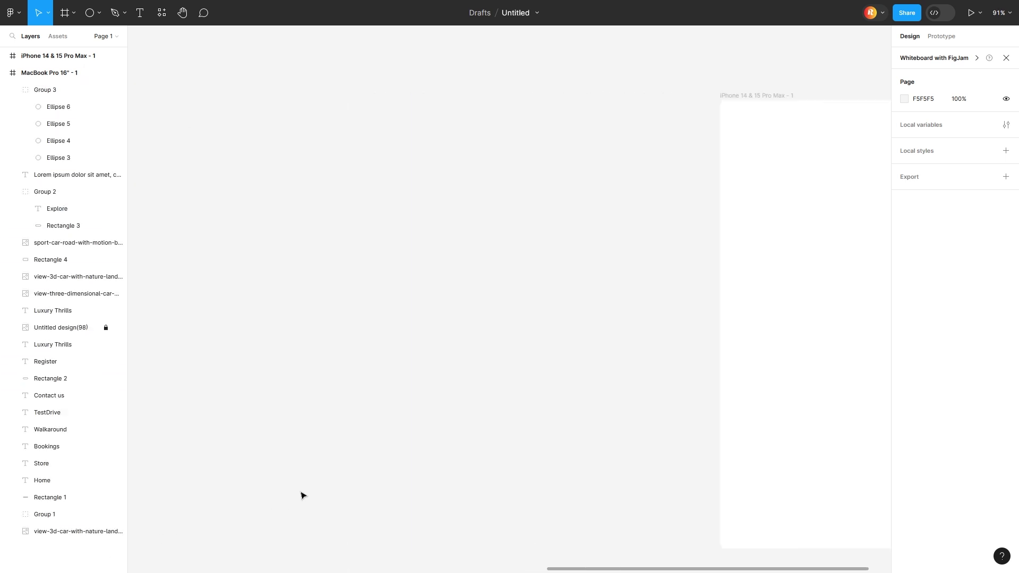
scroll(271, 364, "down", 5)
Step: Copy the car landscape image onto the phone and stretch it to fill the 430×932 frame
left_click(292, 375)
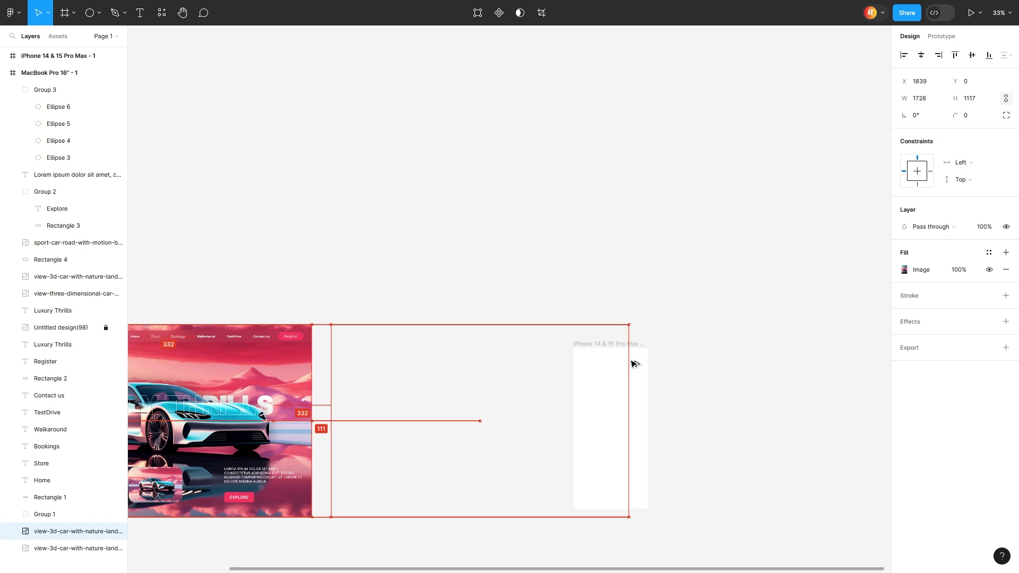
left_click_drag(635, 363, 845, 423)
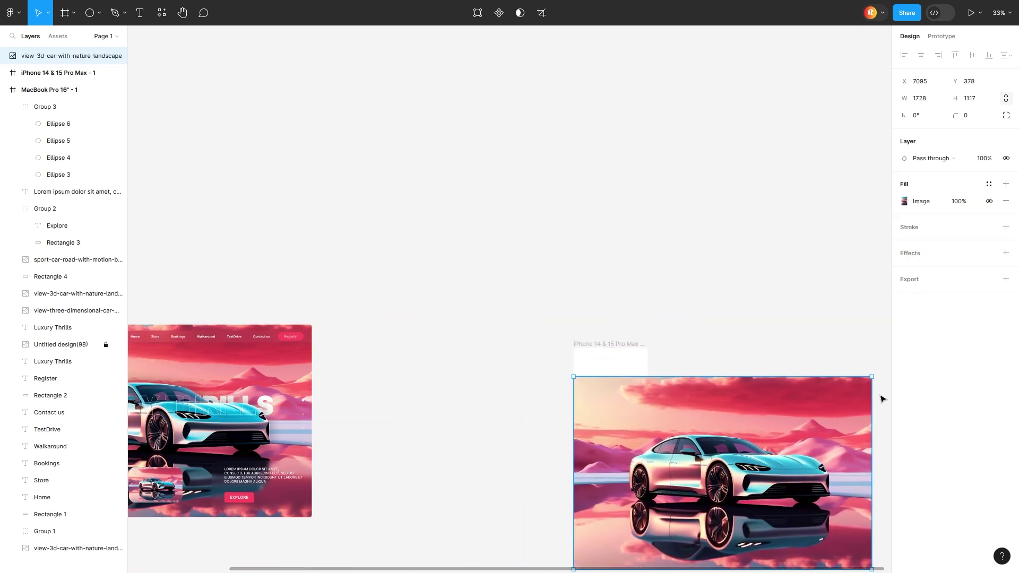
scroll(473, 334, "up", 5)
left_click_drag(623, 398, 632, 319)
scroll(632, 318, "down", 3)
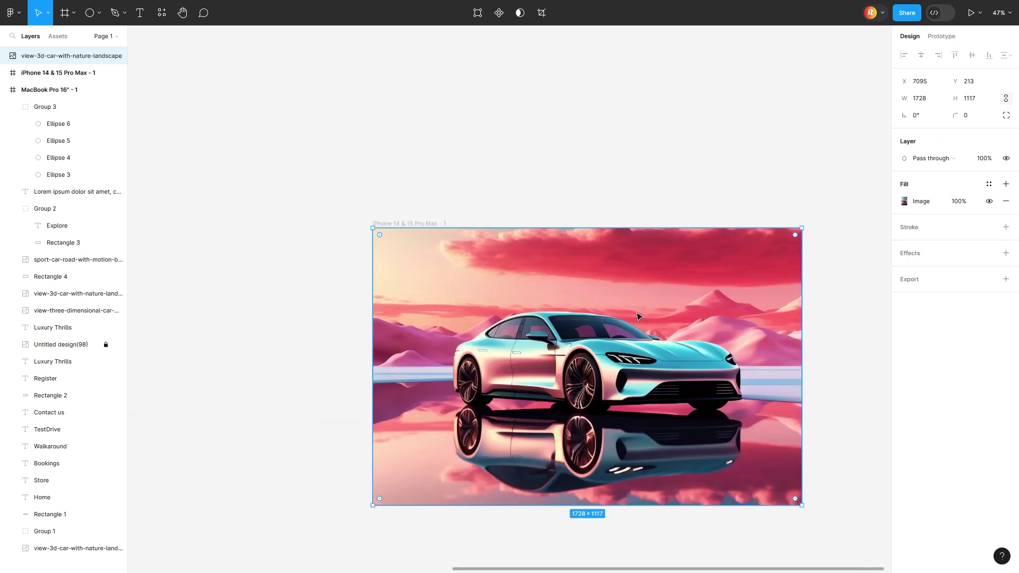
left_click_drag(801, 229, 477, 228)
mouse_move(412, 505)
left_mouse_down()
mouse_move(405, 417)
mouse_move(412, 457)
left_mouse_up()
scroll(411, 458, "up", 5)
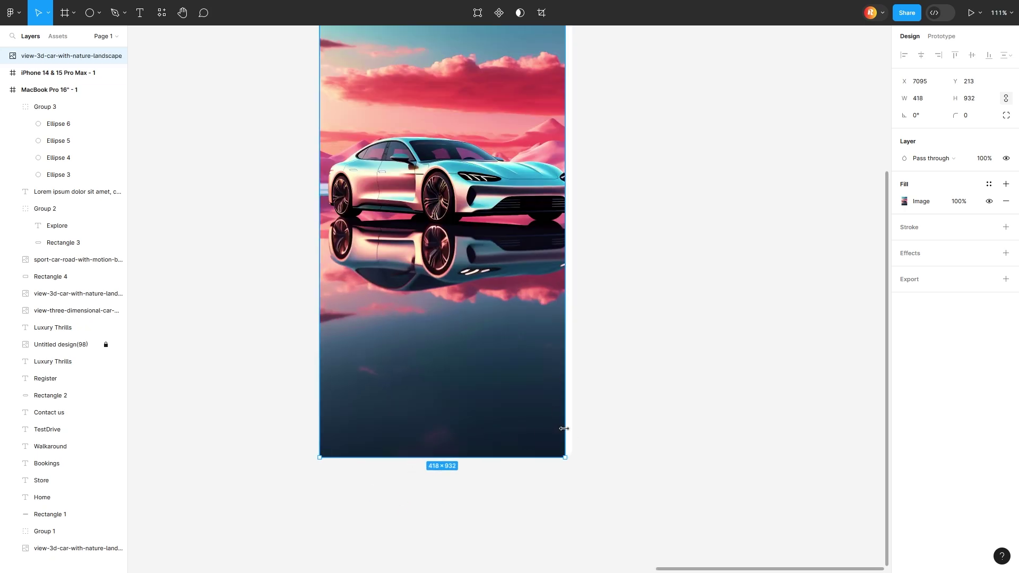
left_click_drag(564, 428, 570, 427)
scroll(570, 427, "up", 3)
mouse_move(319, 258)
left_mouse_down()
mouse_move(303, 258)
mouse_move(318, 260)
left_mouse_up()
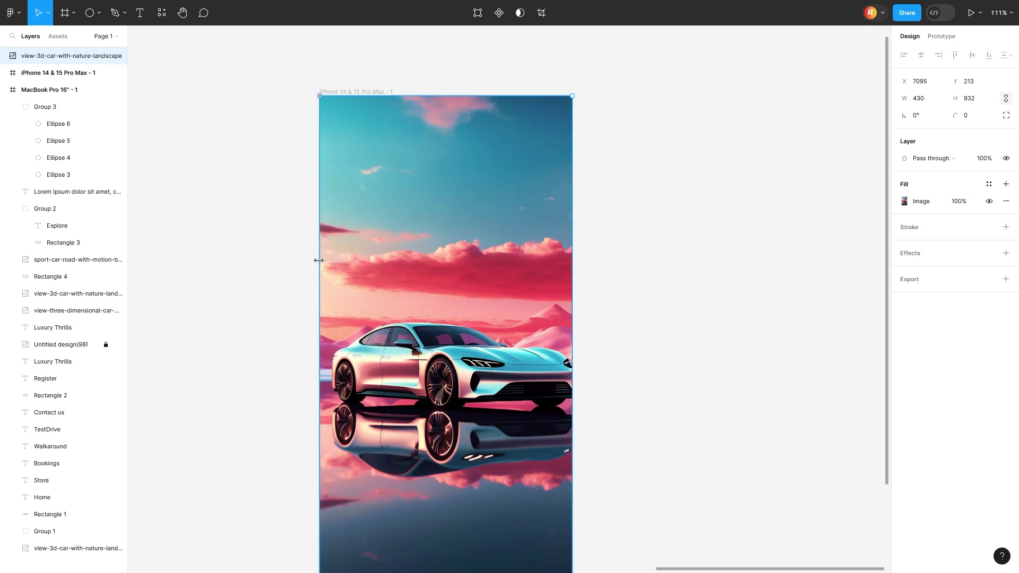
left_click_drag(573, 327, 608, 320)
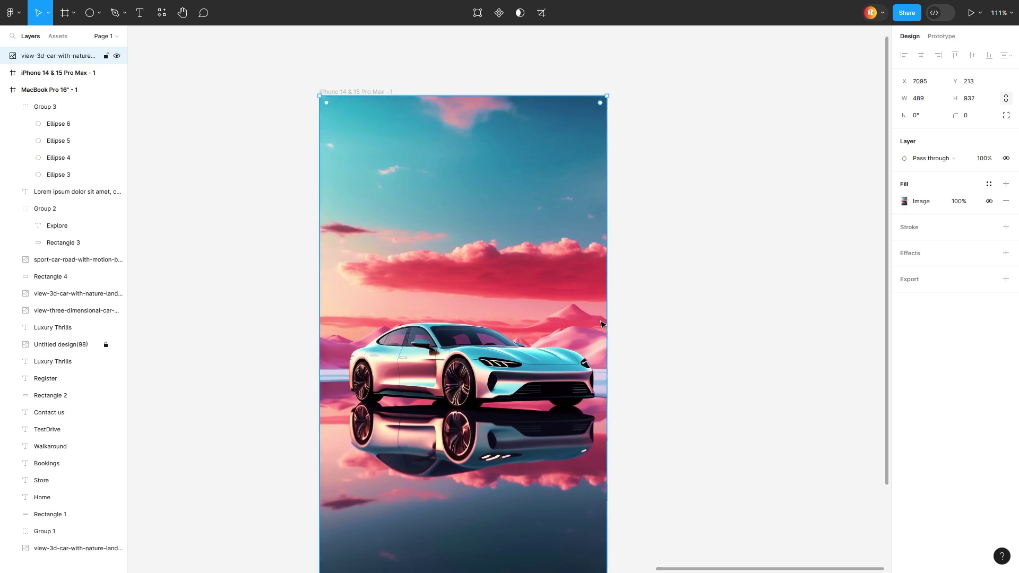
key("ctrl+z")
left_click_drag(77, 86, 76, 75)
left_click(673, 319)
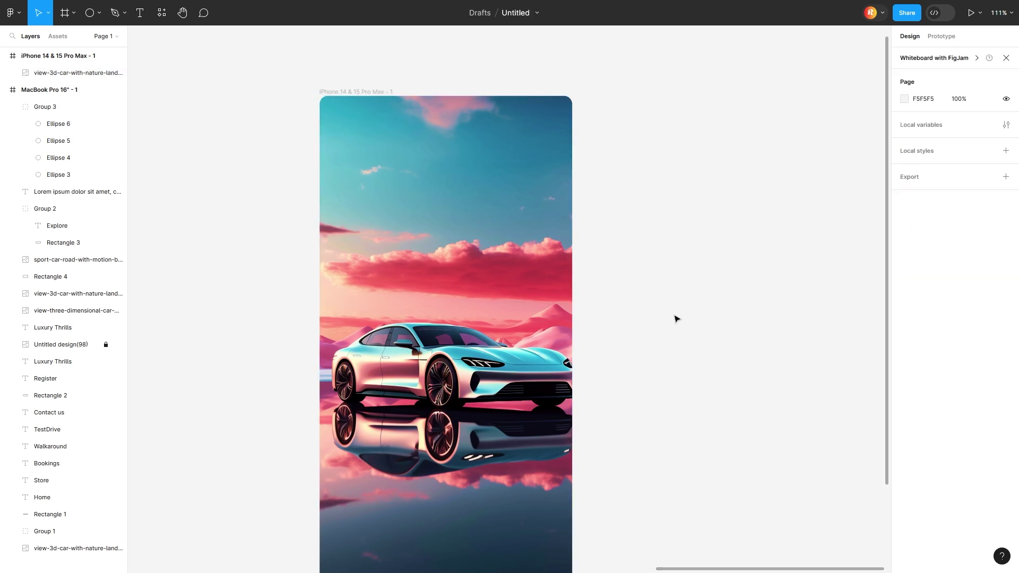
scroll(474, 410, "down", 2)
Step: Extend the phone's landscape background leftward and drop a main car copy into the frame
left_click(574, 291)
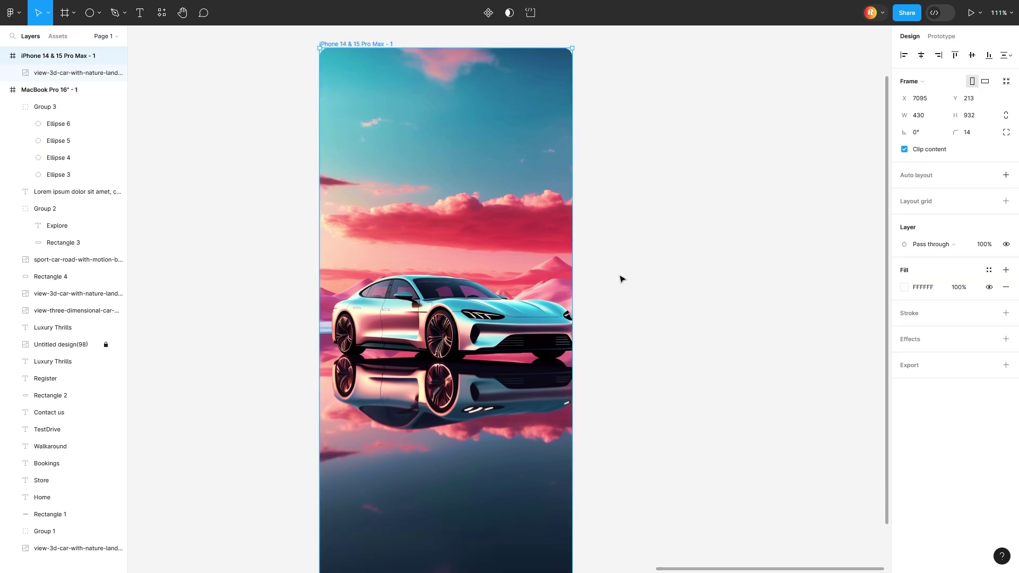
left_click(321, 315)
left_click_drag(318, 314, 298, 314)
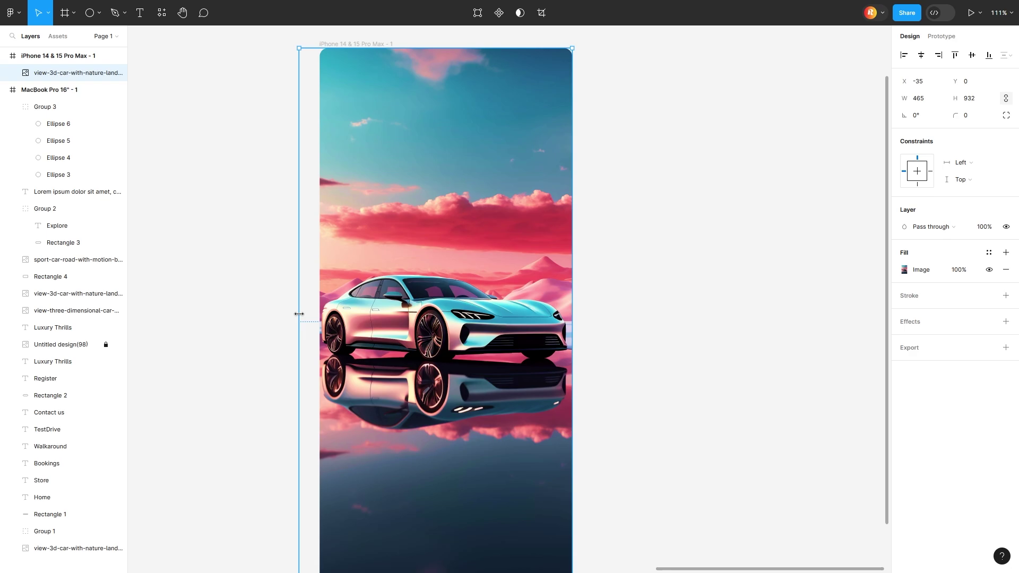
scroll(588, 293, "down", 5)
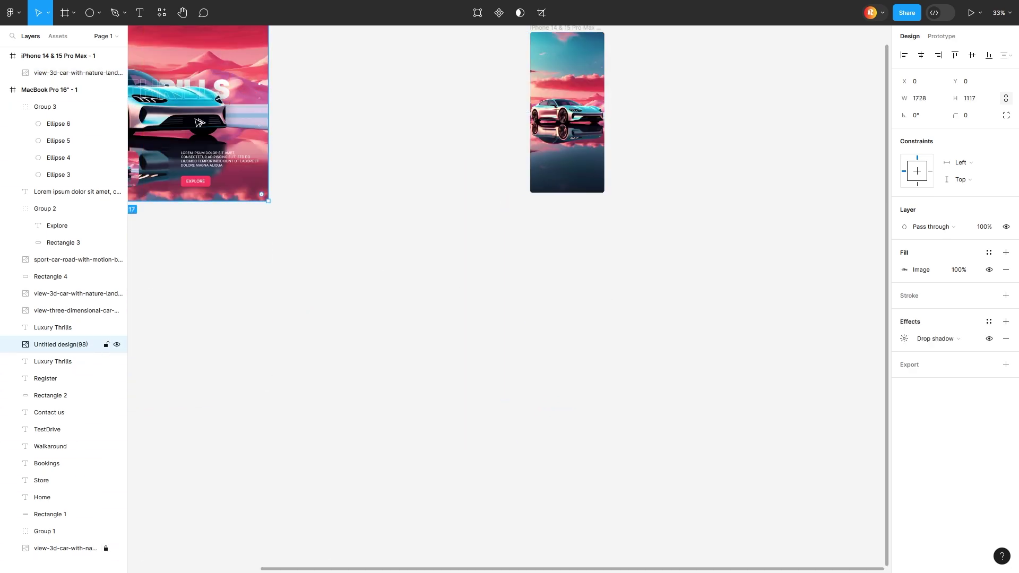
mouse_move(199, 122)
left_mouse_down()
mouse_move(722, 257)
mouse_move(464, 359)
mouse_move(450, 393)
left_mouse_up()
scroll(721, 256, "up", 3)
Step: Resize, crop and nudge the car copy to fit the phone screen
left_click_drag(768, 324, 516, 323)
scroll(494, 239, "up", 5)
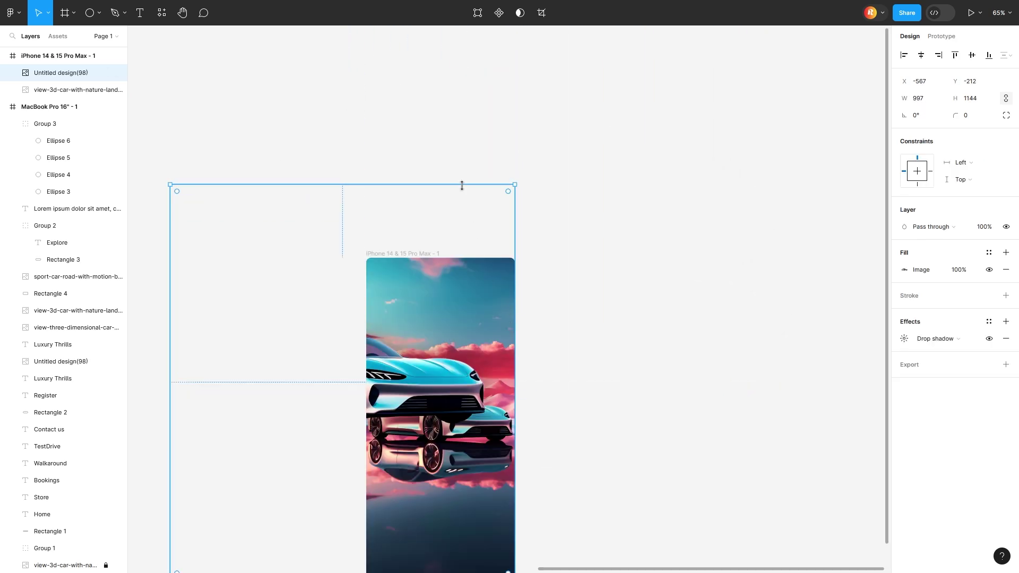
left_click_drag(462, 185, 454, 257)
left_click_drag(168, 409, 289, 408)
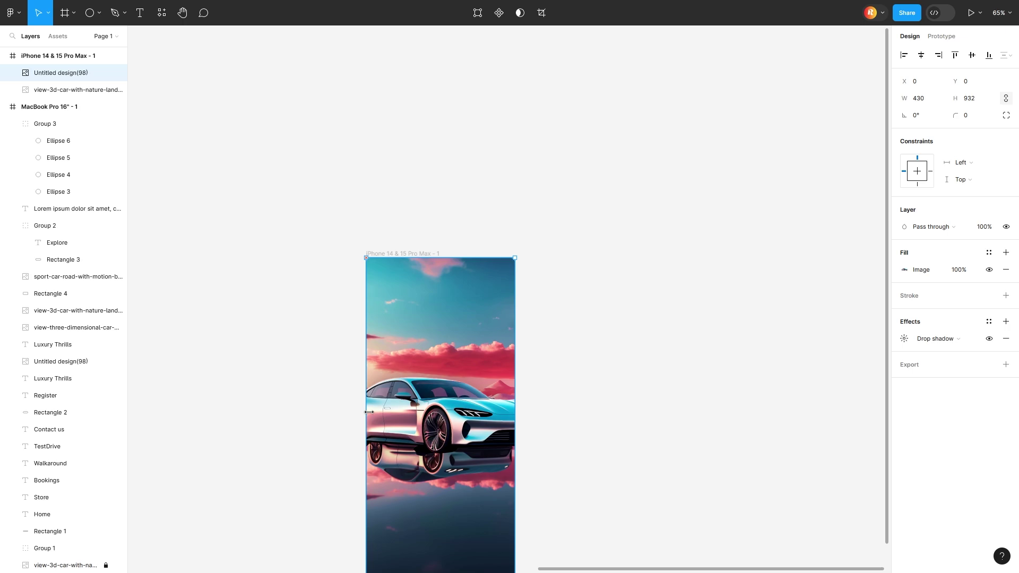
scroll(488, 396, "down", 2)
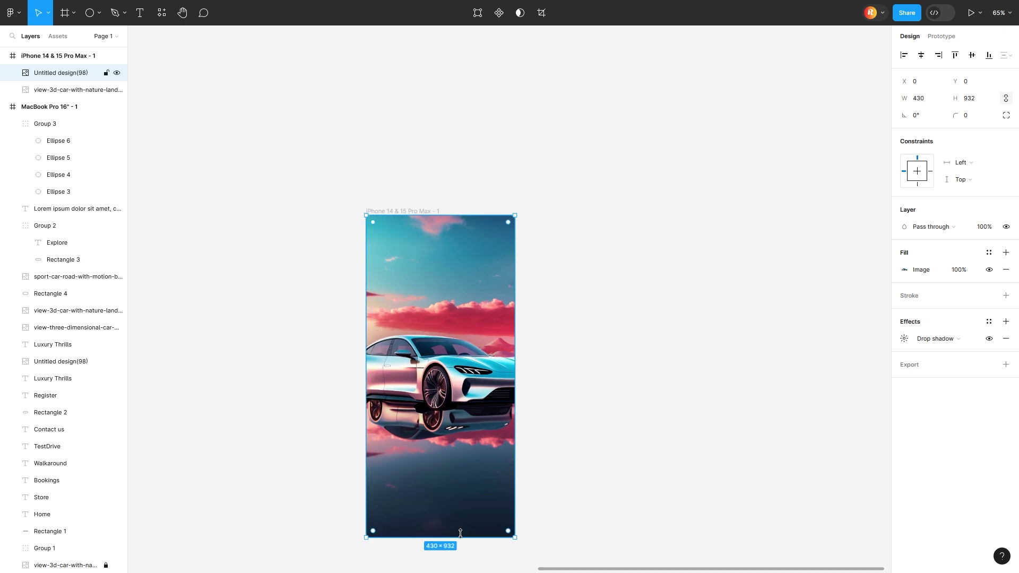
left_click_drag(462, 538, 531, 412)
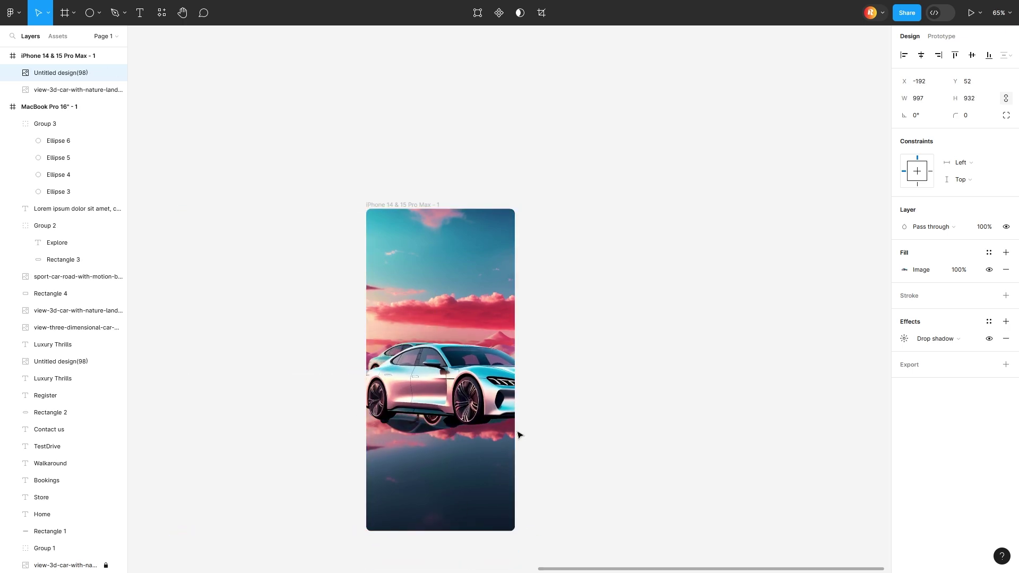
mouse_move(711, 531)
left_mouse_down()
mouse_move(629, 421)
mouse_move(538, 424)
mouse_move(537, 403)
left_mouse_up()
scroll(481, 392, "up", 5, "ctrl")
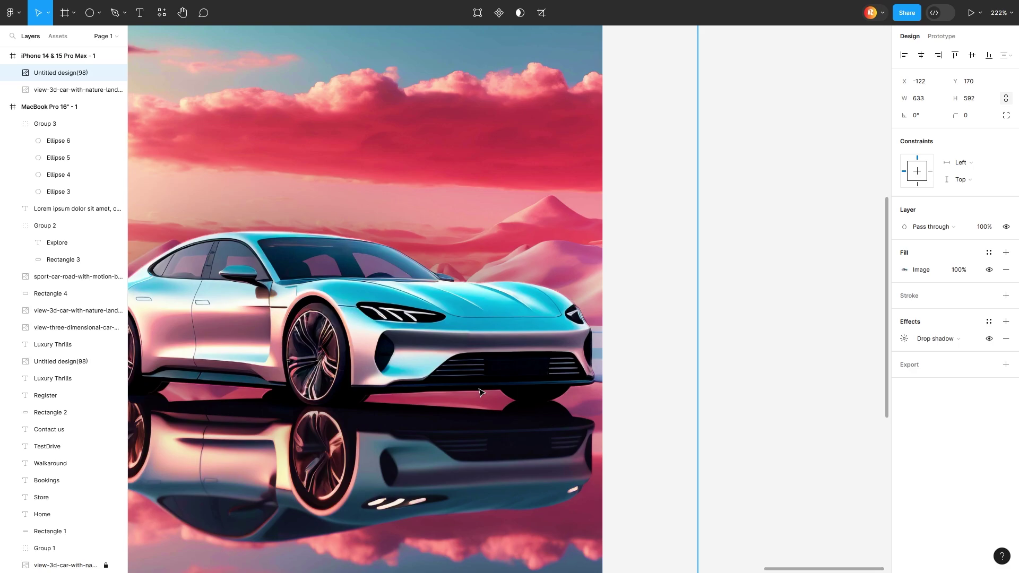
key("Right")
key("Right")
scroll(456, 331, "left", 3)
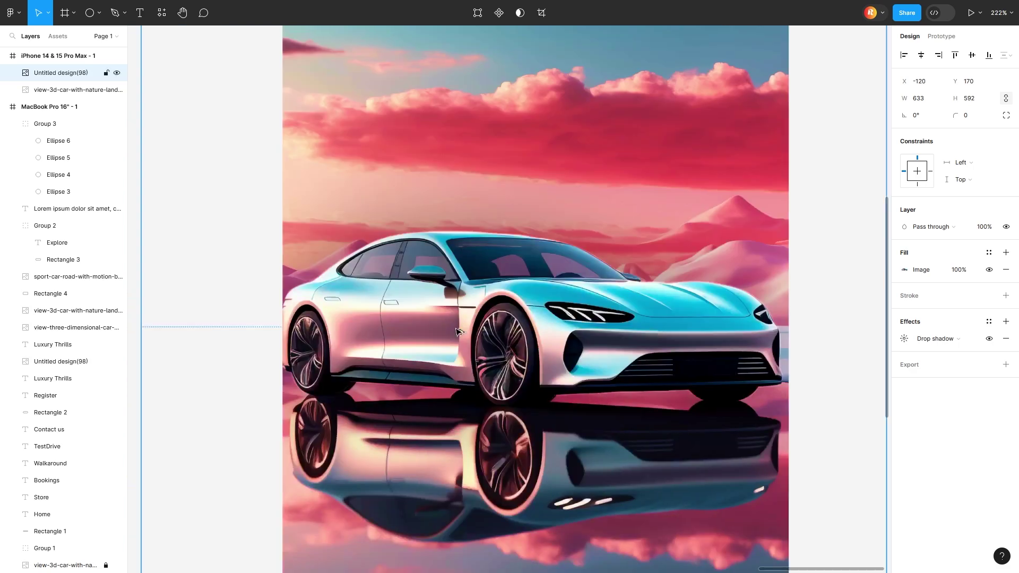
left_click_drag(142, 322, 150, 319)
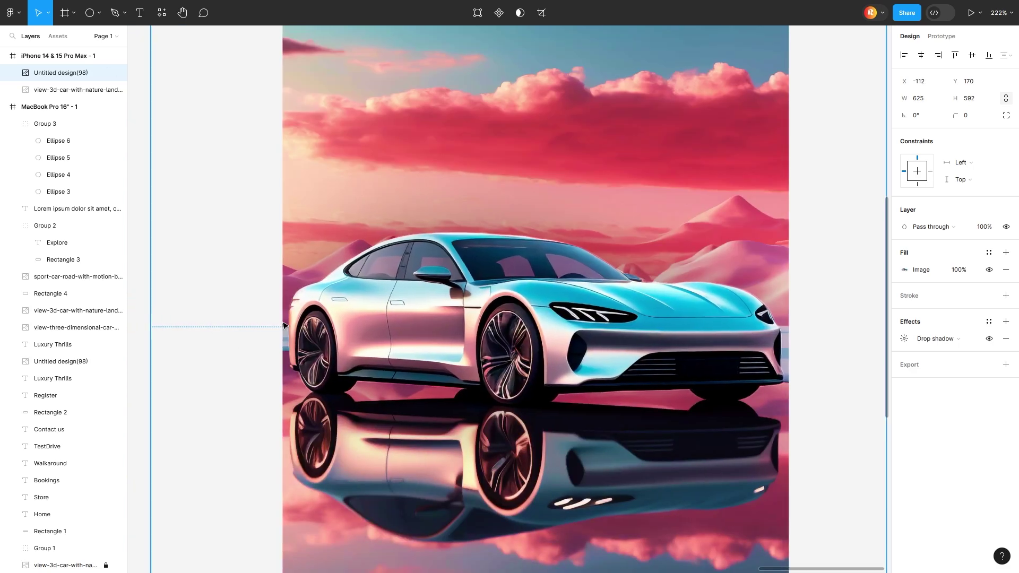
key("Down")
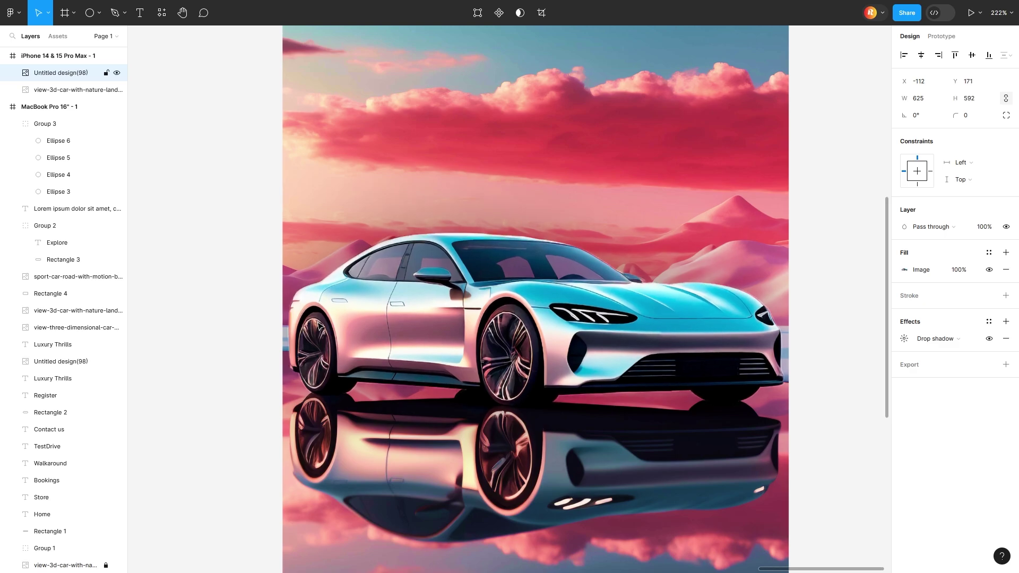
left_click(179, 111)
scroll(263, 173, "down", 10)
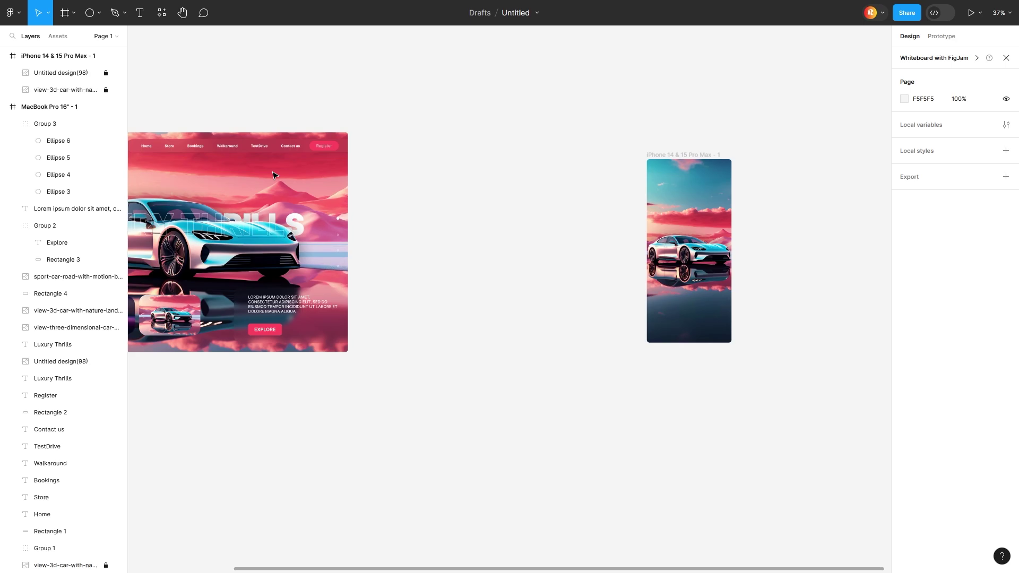
scroll(273, 175, "left", 5)
Step: Move the logo group to the iPhone frame's top-left corner
double_click(209, 142)
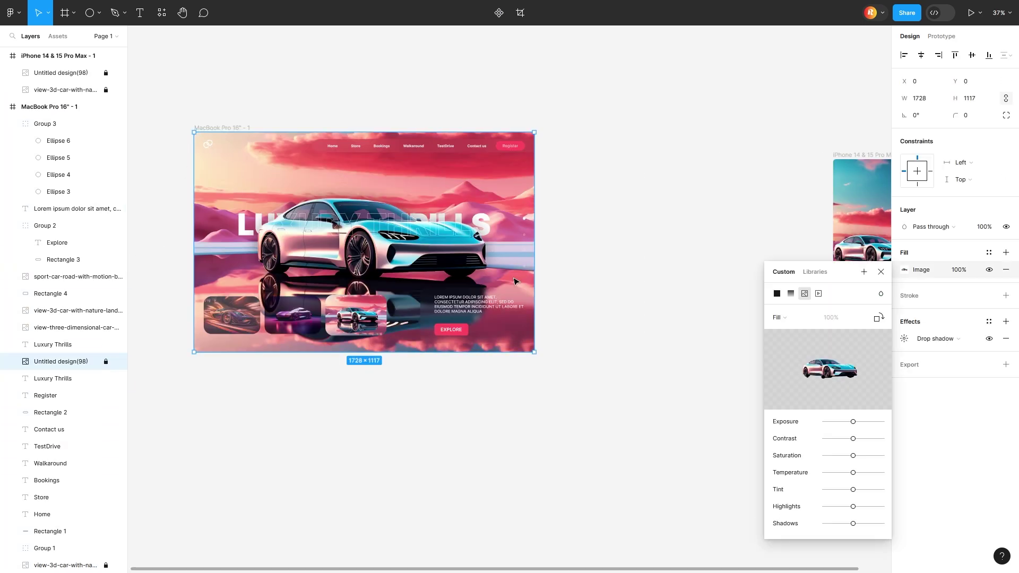
left_click(880, 271)
left_click(205, 144)
left_click_drag(204, 143, 773, 170)
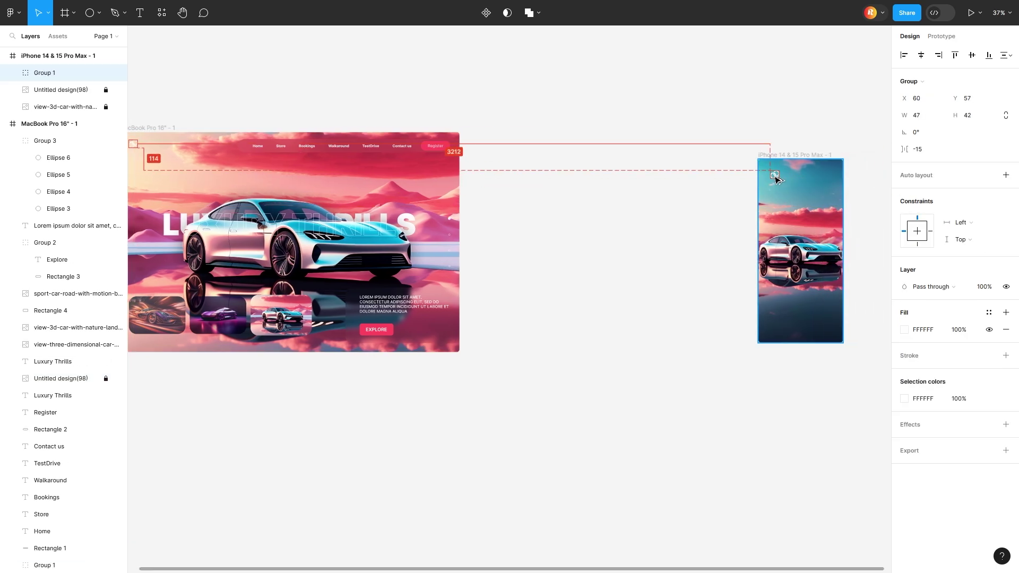
scroll(773, 171, "up", 3)
scroll(773, 178, "up", 10)
left_click_drag(387, 35, 320, 118)
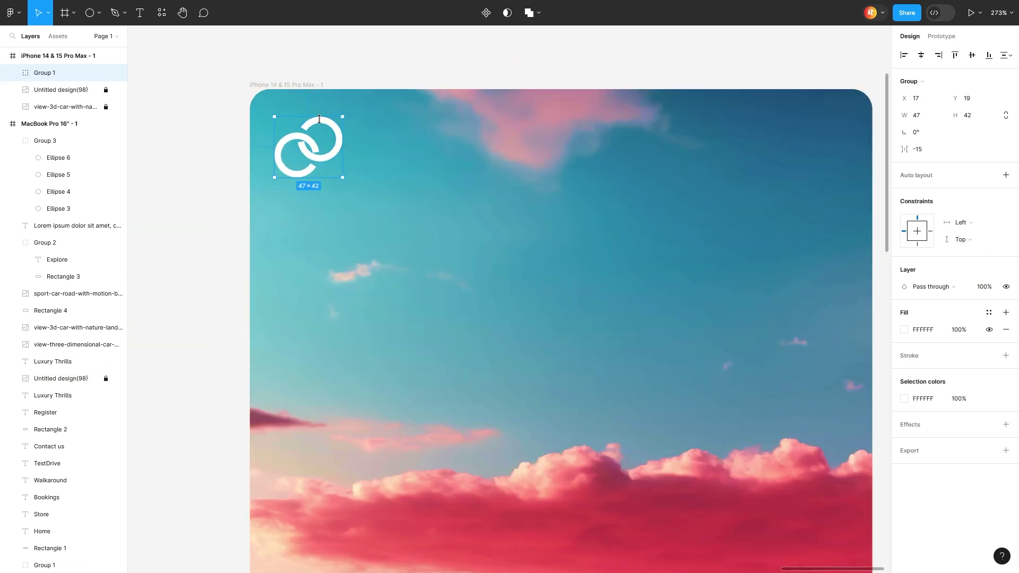
Step: Draw a short line at the phone's top-right and duplicate it below
left_click(91, 14)
left_click(49, 55)
scroll(557, 119, "up", 5)
mouse_move(546, 121)
left_mouse_down()
mouse_move(588, 123)
mouse_move(580, 131)
left_mouse_up()
scroll(550, 164, "down", 3)
key("Escape")
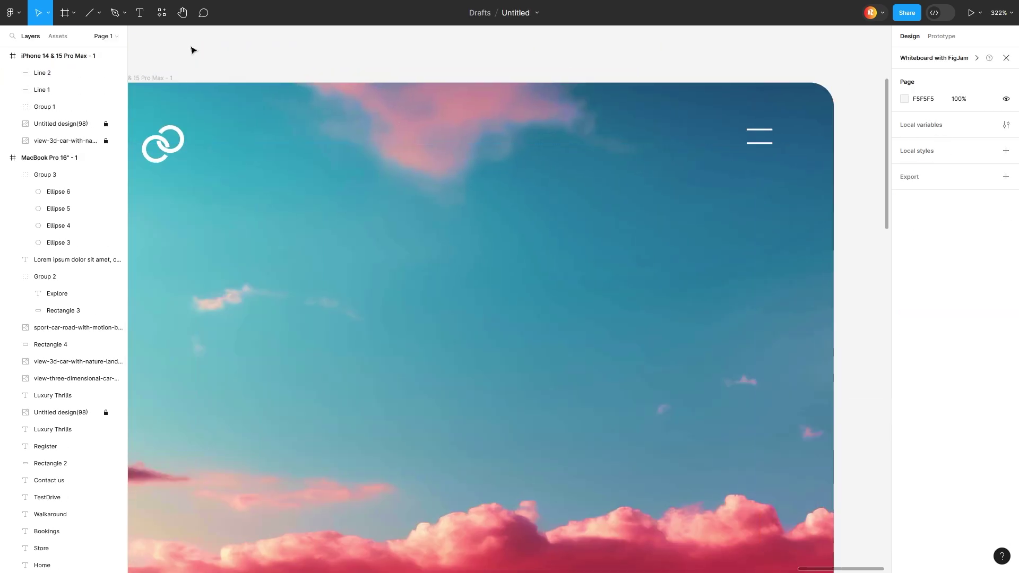
Step: Add a five-column layout grid with margin 25 to the iPhone frame
left_click(155, 78)
left_click(1005, 200)
left_click(904, 219)
left_click(784, 221)
scroll(600, 227, "down", 5)
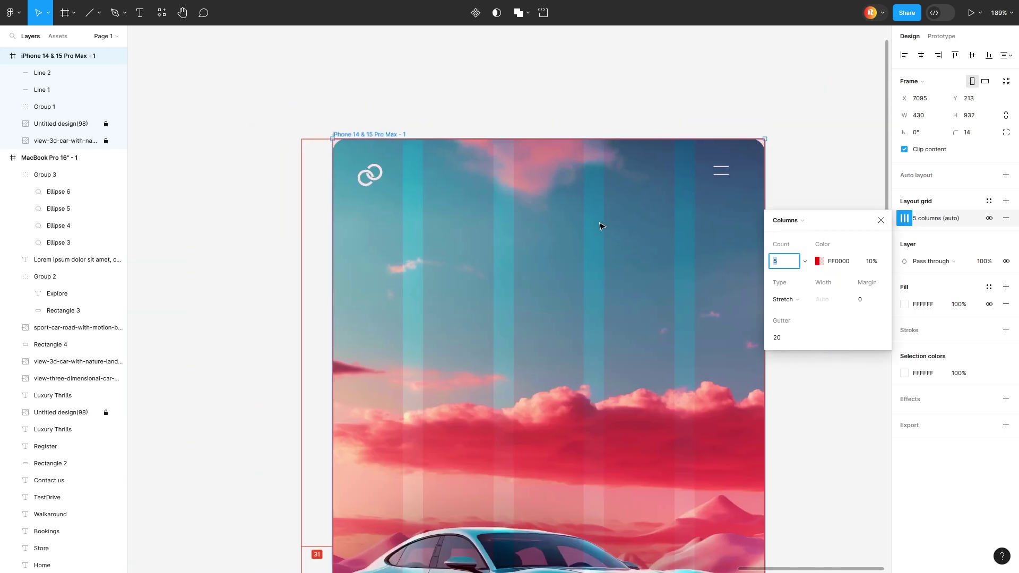
left_click_drag(863, 303, 884, 303)
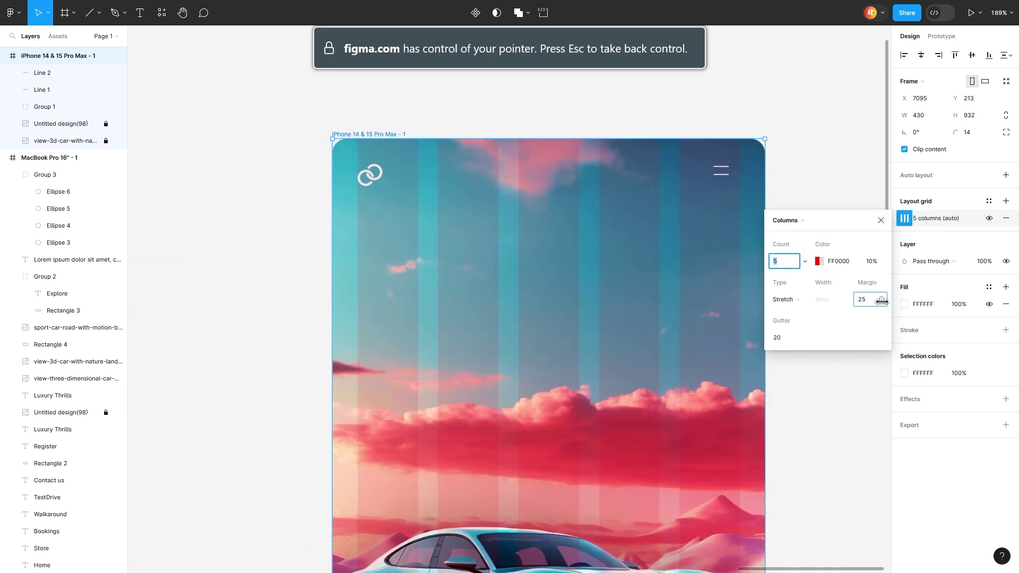
left_click(781, 202)
scroll(781, 201, "up", 3)
Step: Thicken the two menu lines' stroke and give both ends round caps
left_click(642, 140)
scroll(654, 132, "down", 1)
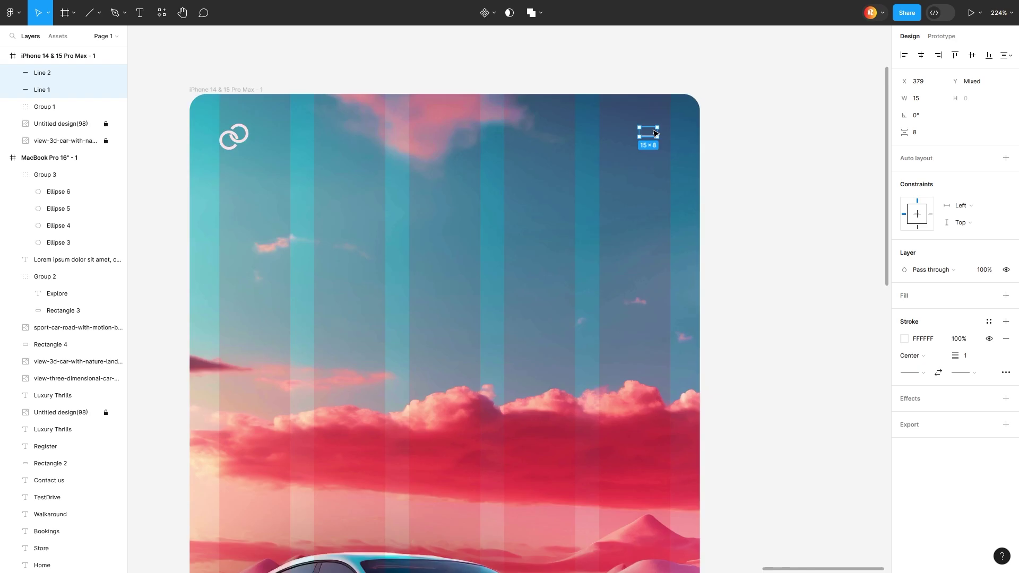
scroll(665, 137, "up", 2)
scroll(712, 152, "up", 2)
left_click_drag(955, 355, 964, 355)
left_click(916, 371)
left_click(915, 455)
left_click(965, 372)
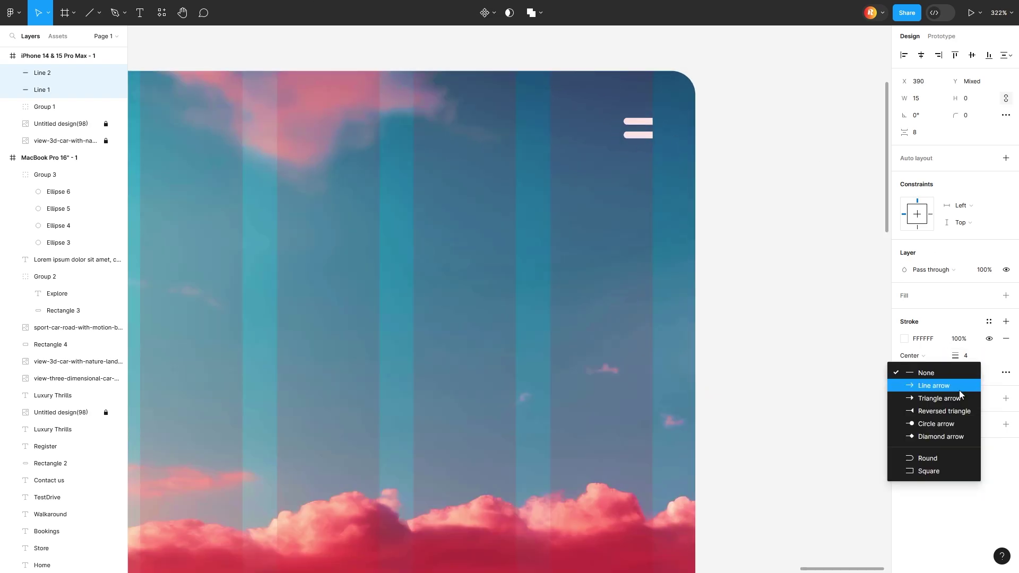
left_click(923, 455)
left_click_drag(968, 355, 970, 355)
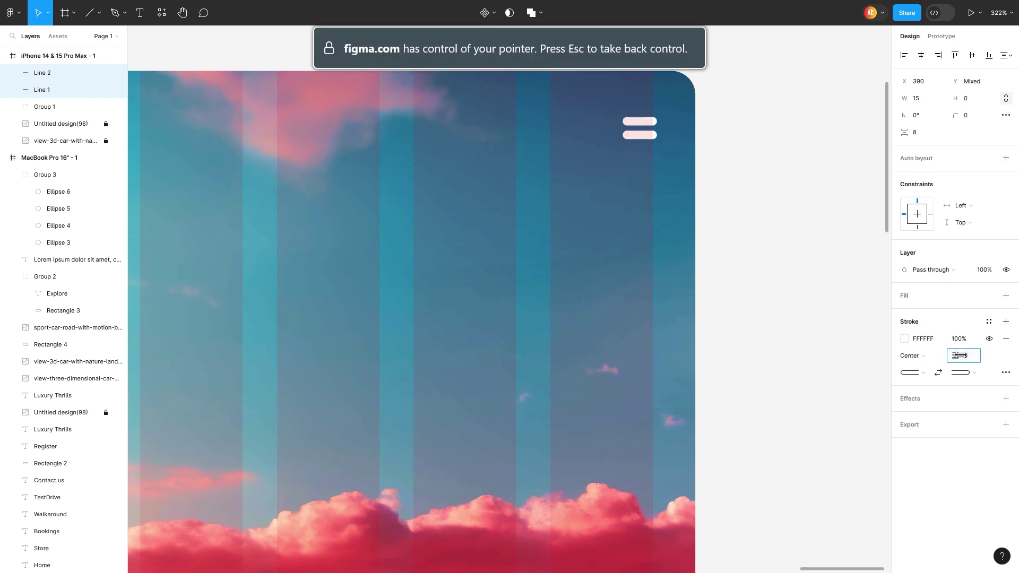
scroll(694, 151, "up", 3)
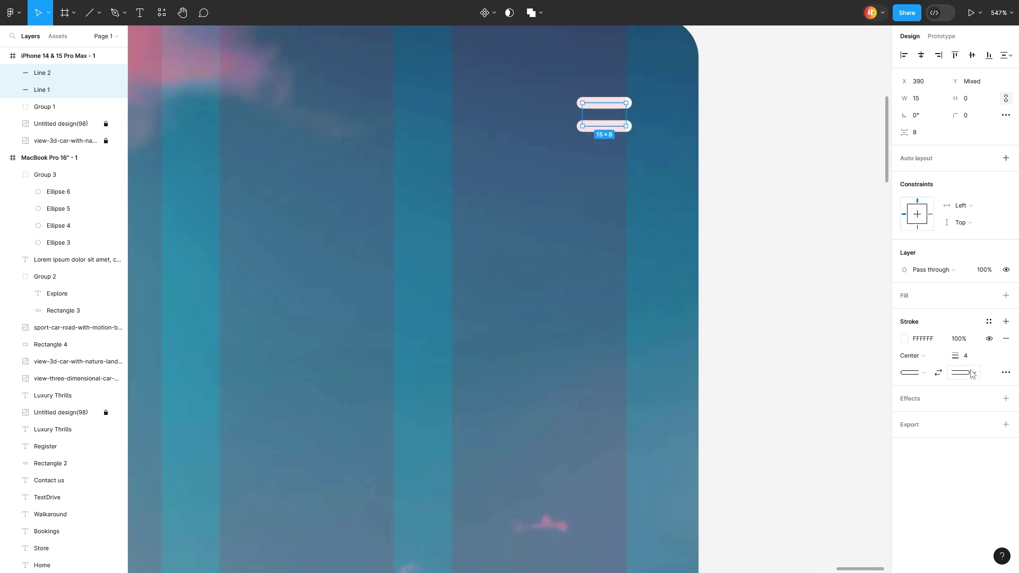
Step: Shorten the lower line, group both lines, and align the icon with the logo
left_click(590, 108)
left_click(587, 126)
left_click_drag(582, 125, 587, 126)
scroll(618, 139, "down", 5)
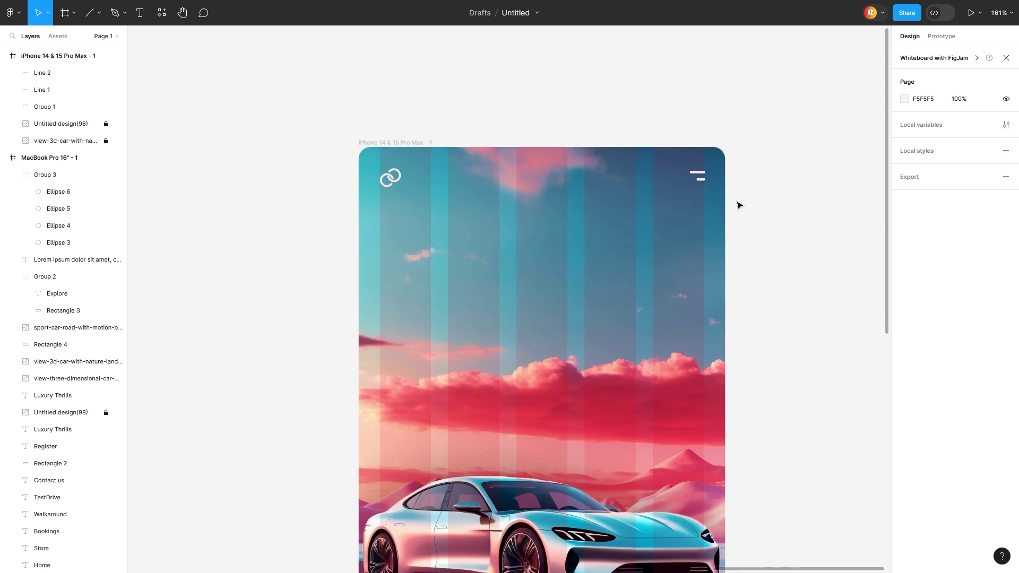
left_click_drag(736, 205, 699, 176)
right_click(699, 175)
left_click(723, 280)
left_click(391, 179, "shift")
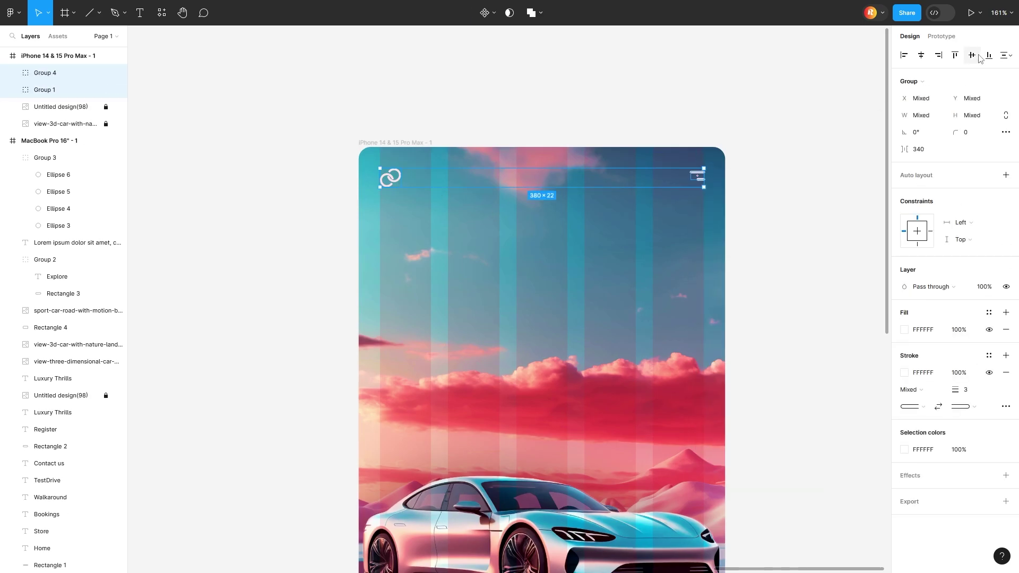
scroll(741, 170, "down", 2)
scroll(763, 172, "down", 2)
left_click(762, 173)
scroll(394, 221, "down", 3)
scroll(169, 219, "down", 3)
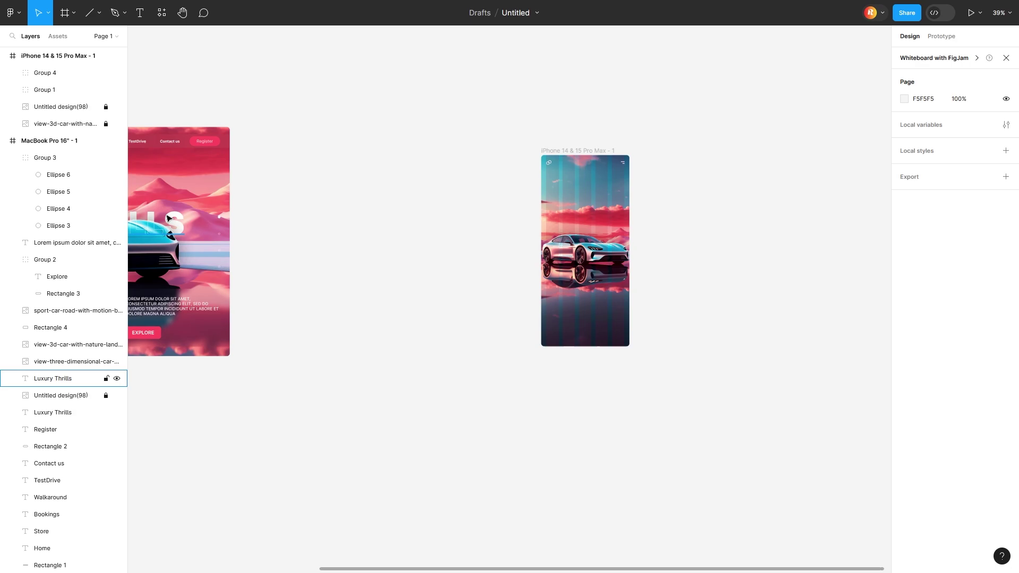
left_click(146, 227)
Step: Copy the Luxury Thrills title to the phone, set Extra Bold 68, and place it above the car
mouse_move(282, 214)
left_mouse_down()
mouse_move(167, 207)
mouse_move(723, 243)
left_mouse_up()
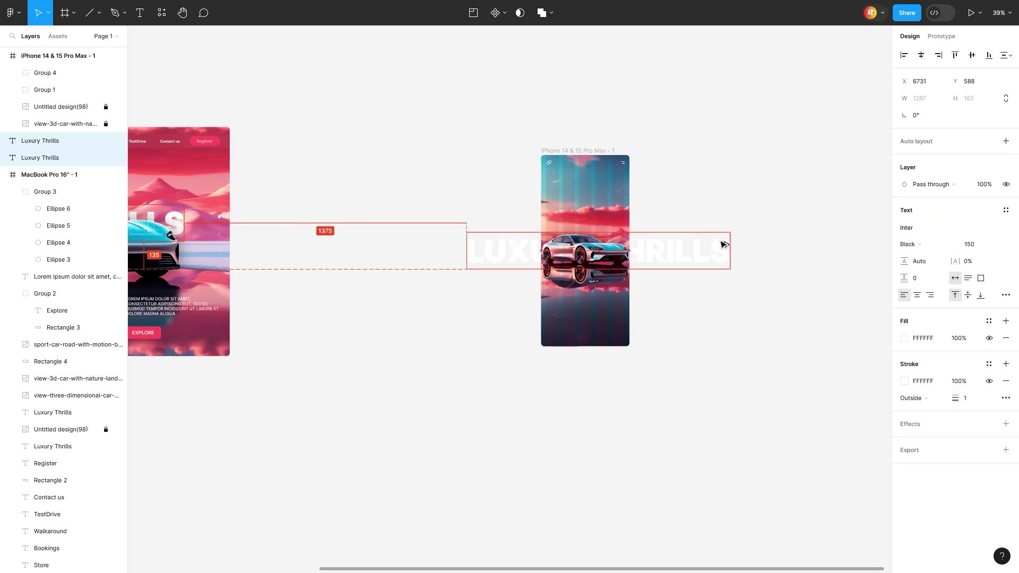
scroll(673, 234, "up", 3)
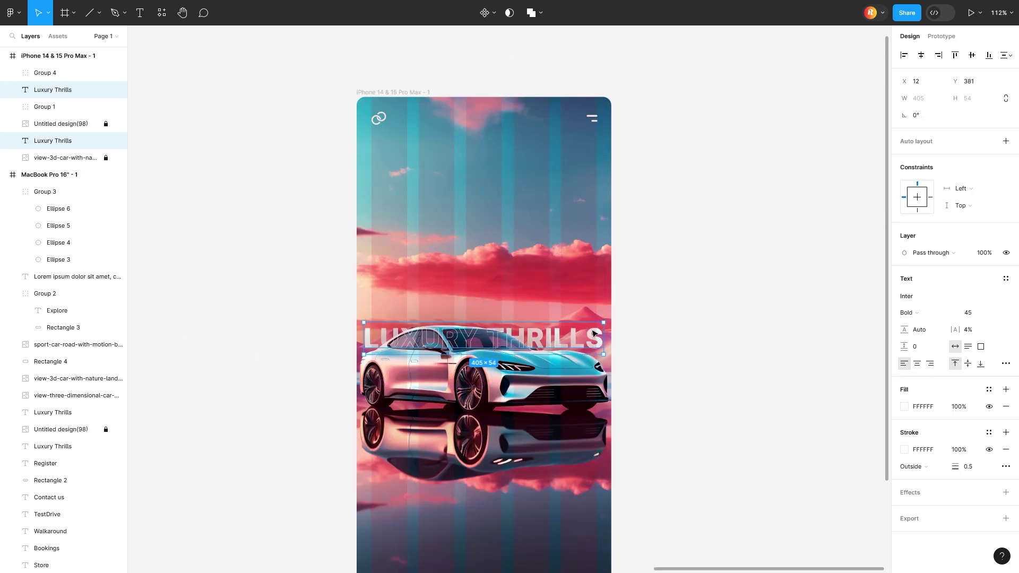
left_click_drag(496, 312, 496, 317)
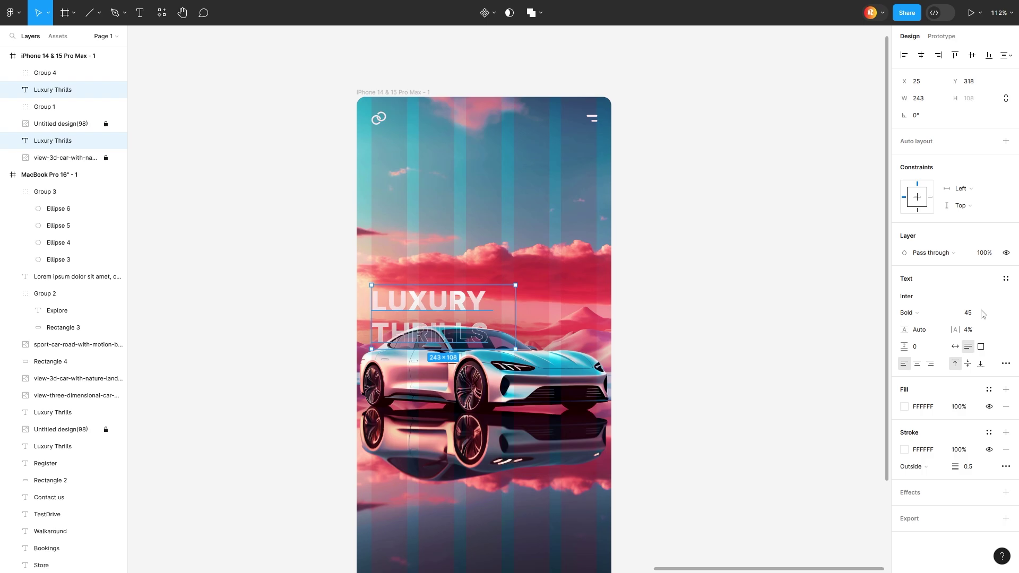
type("58")
key("Return")
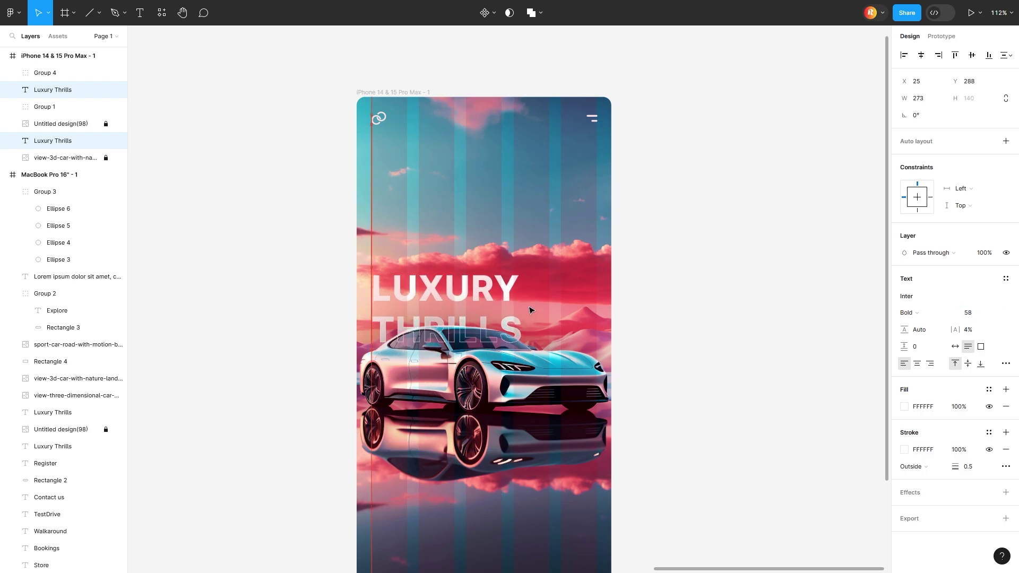
left_click(906, 313)
left_click(893, 327)
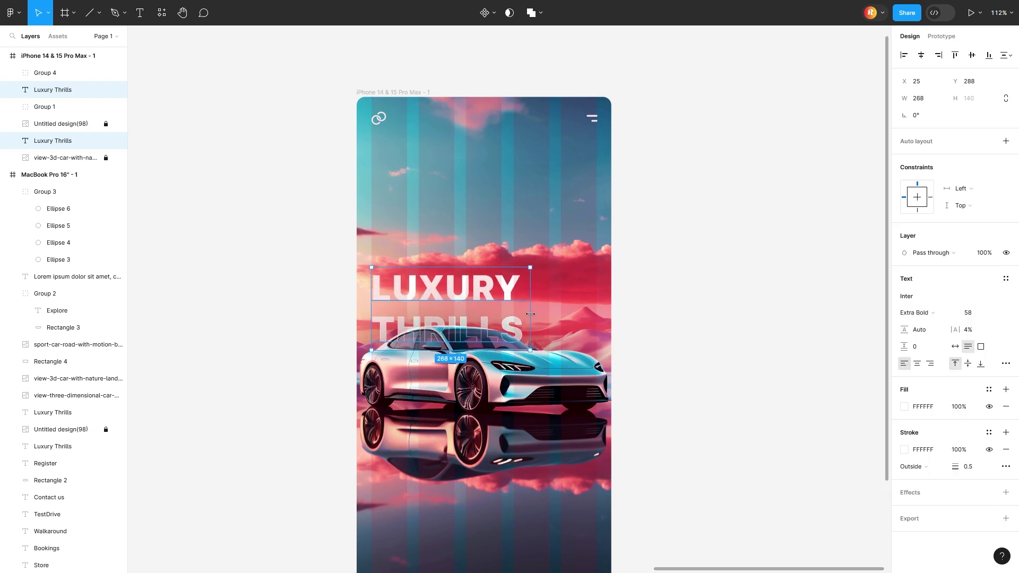
type("68")
key("Return")
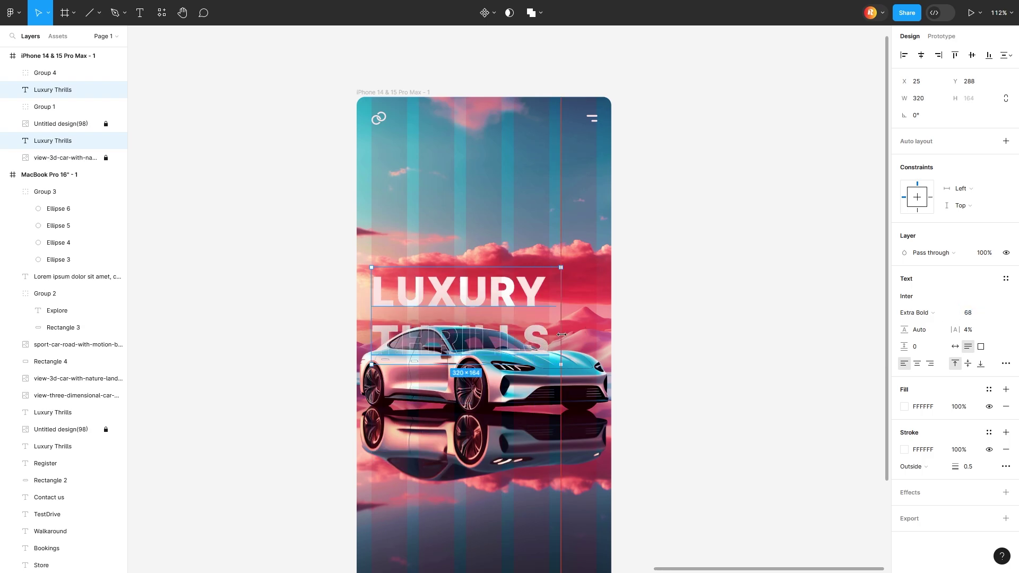
left_click_drag(545, 328, 547, 316)
left_click(715, 350)
scroll(646, 346, "down", 2)
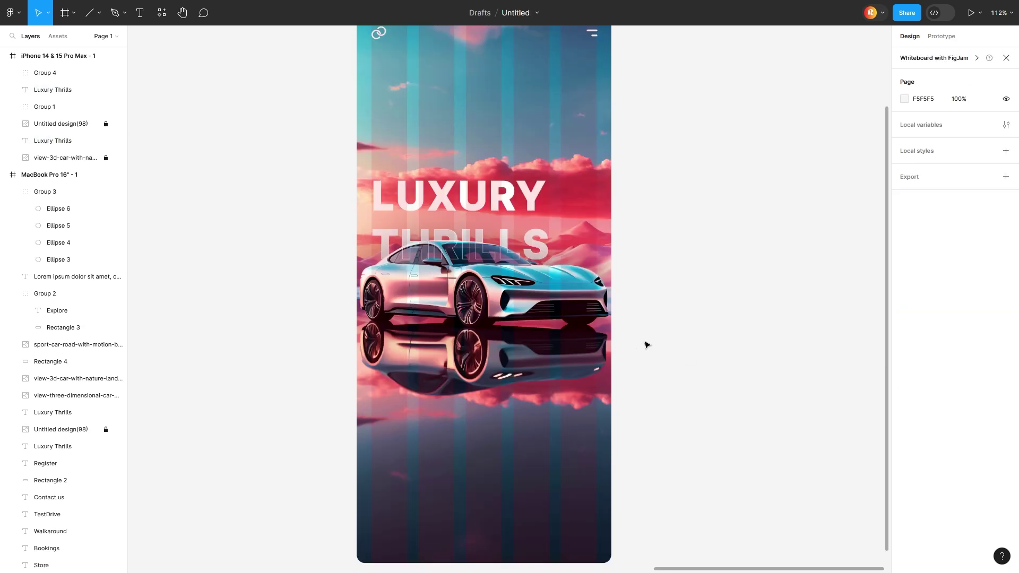
scroll(645, 346, "down", 5, "ctrl")
scroll(598, 343, "left", 5)
scroll(598, 343, "left", 2)
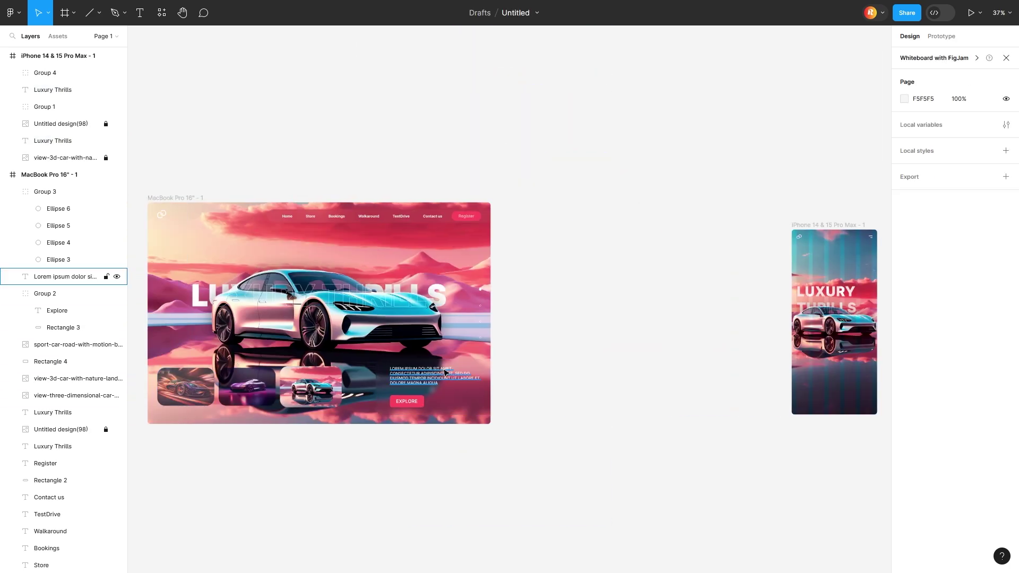
Step: Move the paragraph, button and card onto the phone, shrink the text, resize the card
left_click(411, 391)
mouse_move(525, 428)
left_mouse_down()
mouse_move(391, 347)
mouse_move(551, 370)
left_mouse_up()
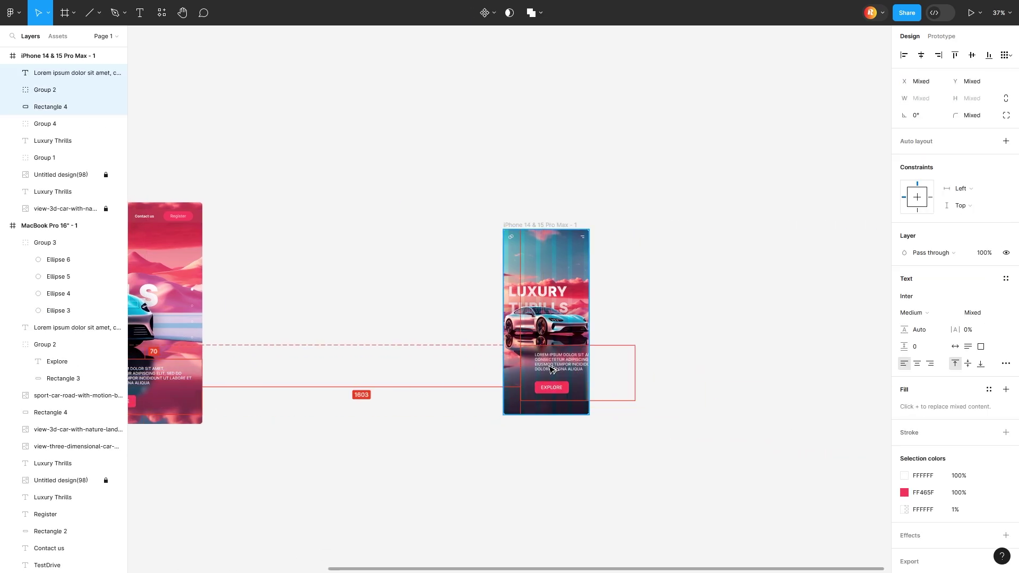
scroll(551, 370, "up", 5, "ctrl")
left_click(590, 338)
type("18")
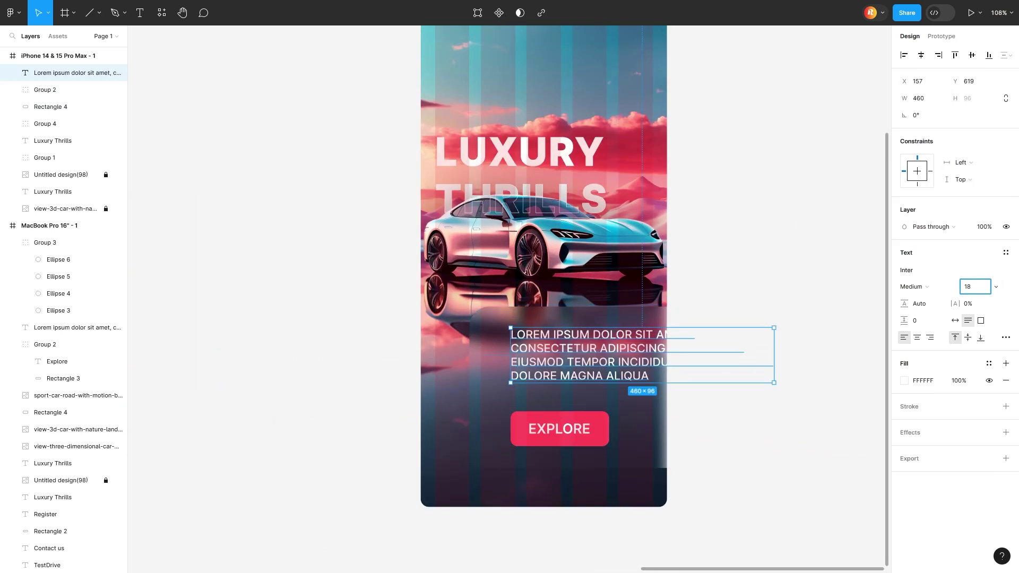
key("Return")
left_click_drag(671, 337, 651, 339)
double_click(585, 378)
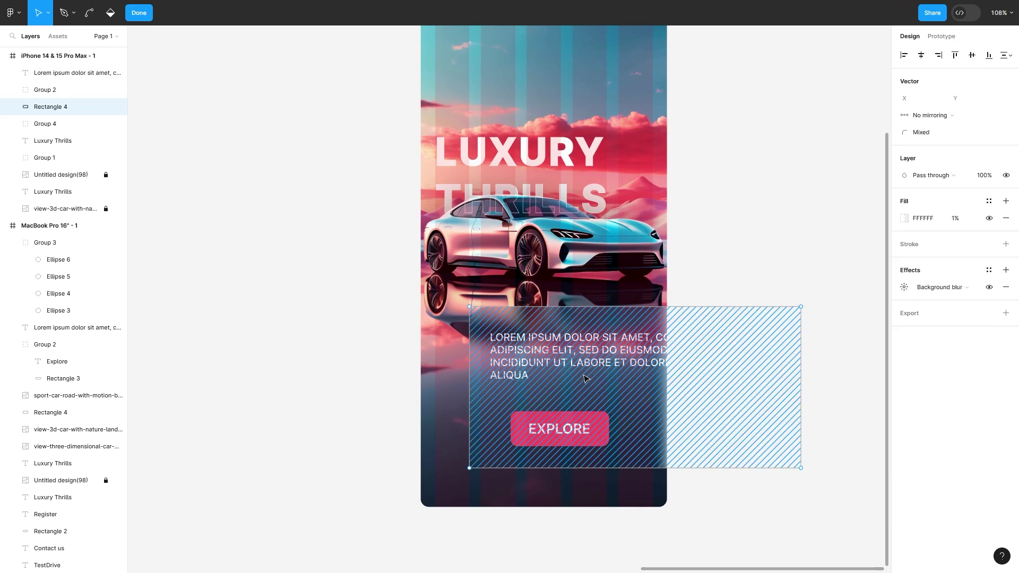
key("Escape")
left_click_drag(800, 467, 667, 425)
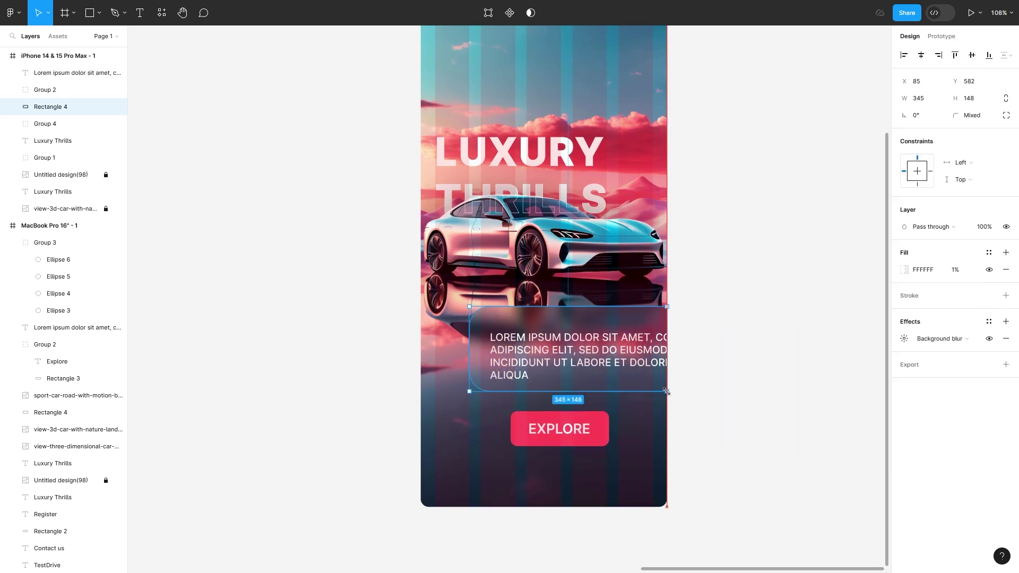
Step: Trim the paragraph wording, move the Explore button under the card, and reduce its rounding
double_click(620, 371)
key("BackSpace")
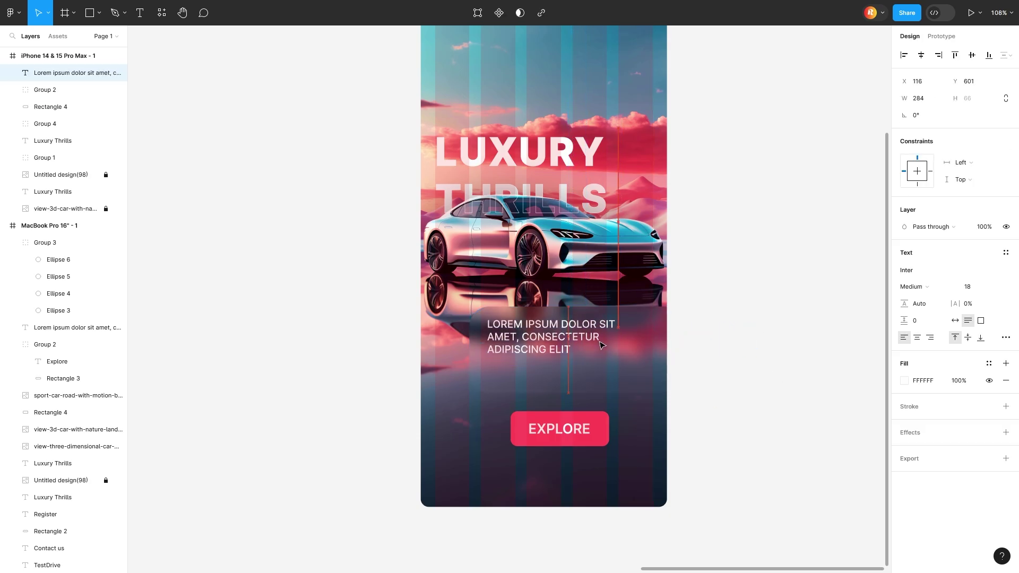
left_click_drag(644, 355, 634, 345)
left_click(517, 351)
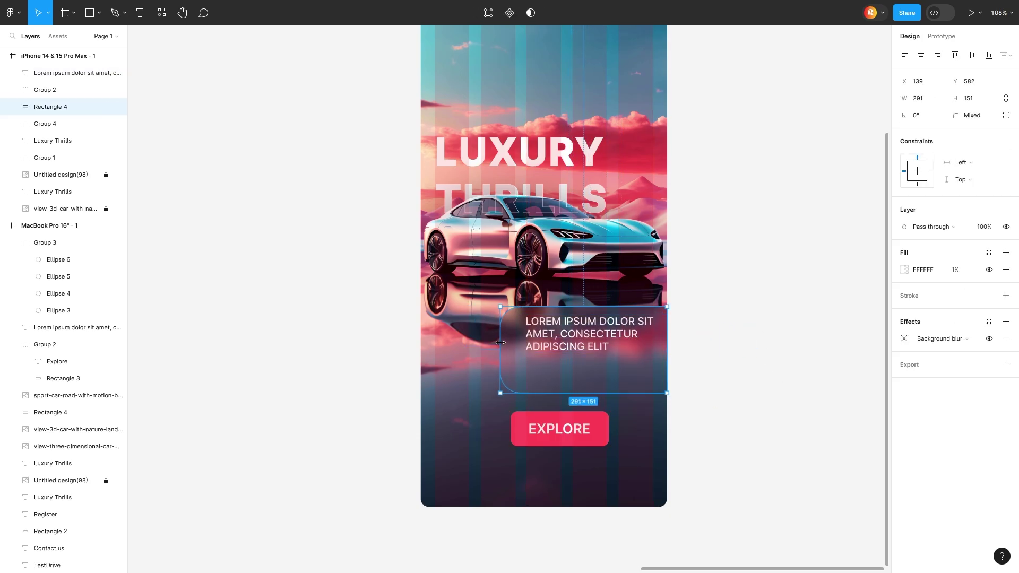
left_click_drag(559, 429, 569, 378)
double_click(569, 375)
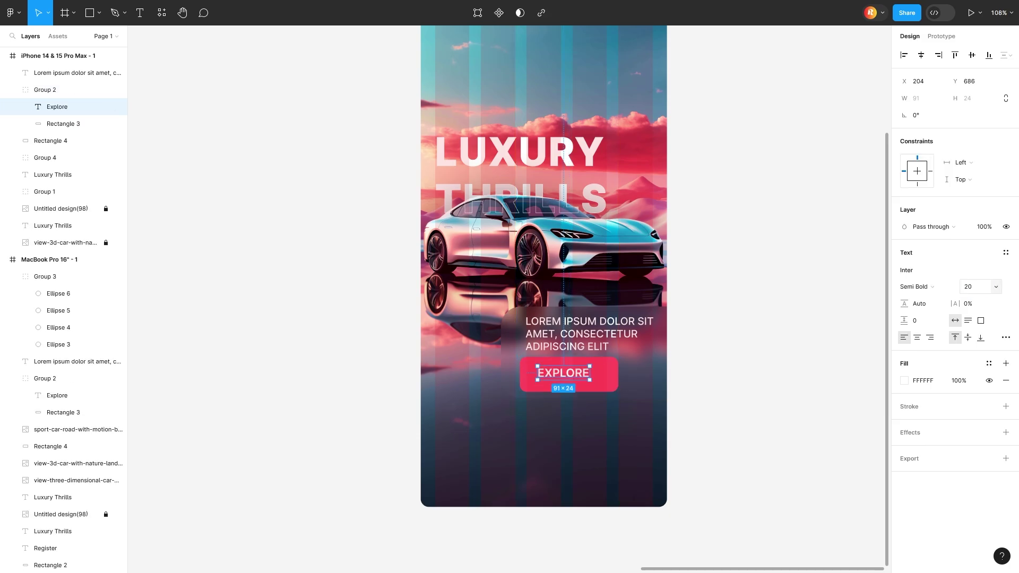
left_click(615, 389)
left_click_drag(954, 115, 946, 118)
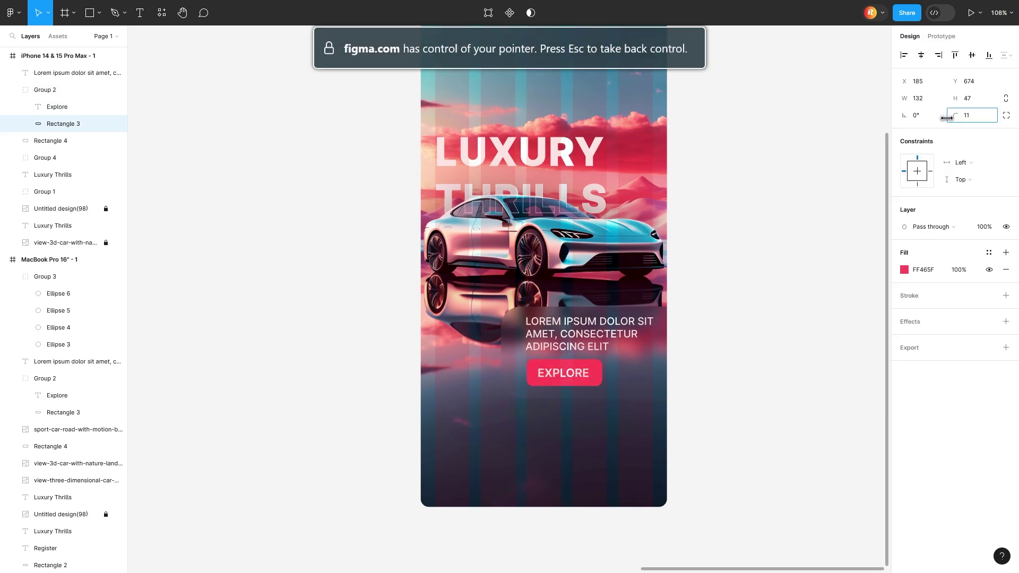
Step: Shrink the paragraph font, center EXPLORE on its button, and lower the button slightly
left_click(589, 333)
key("ctrl+shift+comma")
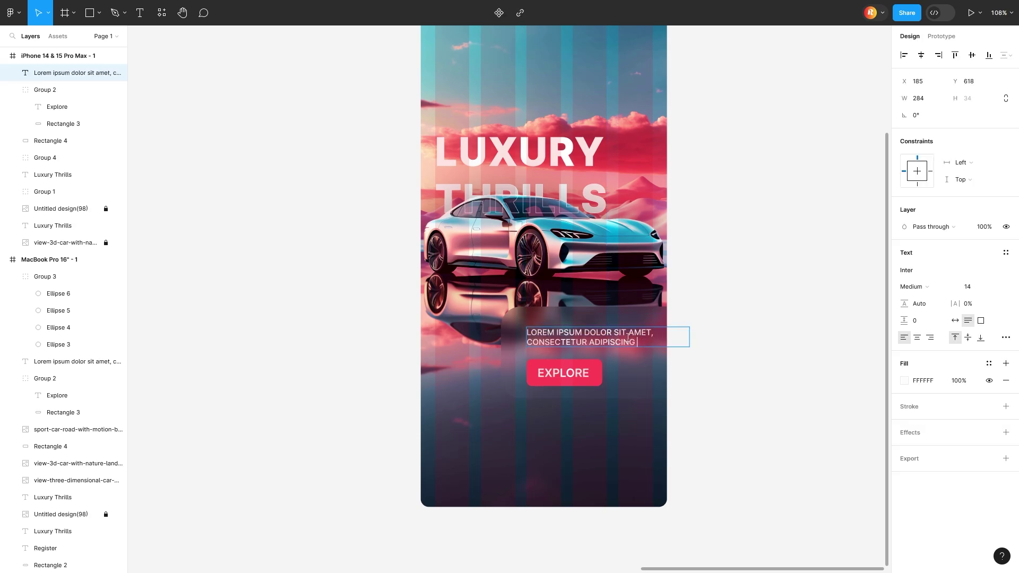
left_click(589, 382)
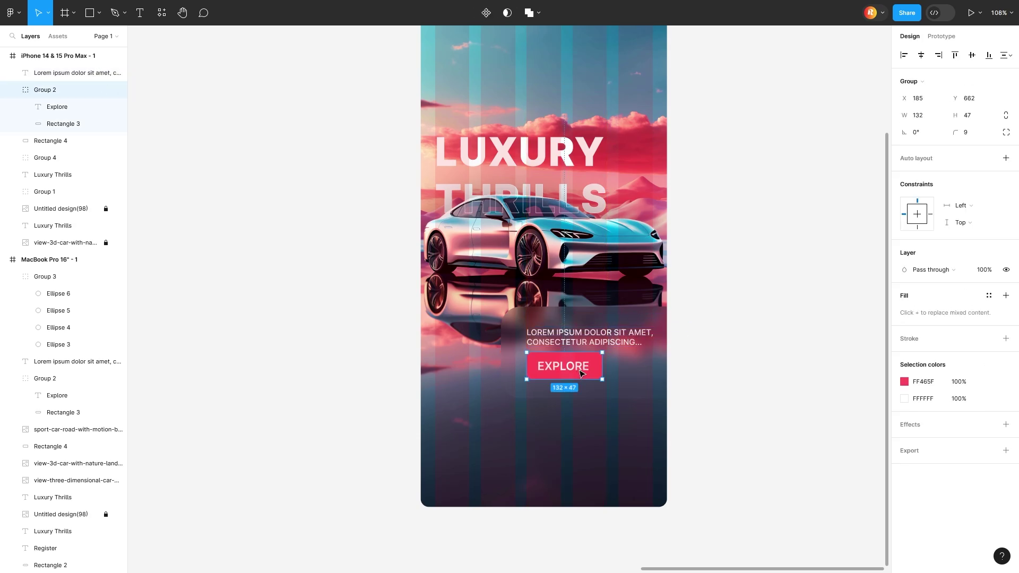
double_click(582, 373)
left_click(973, 287)
scroll(602, 374, "up", 5)
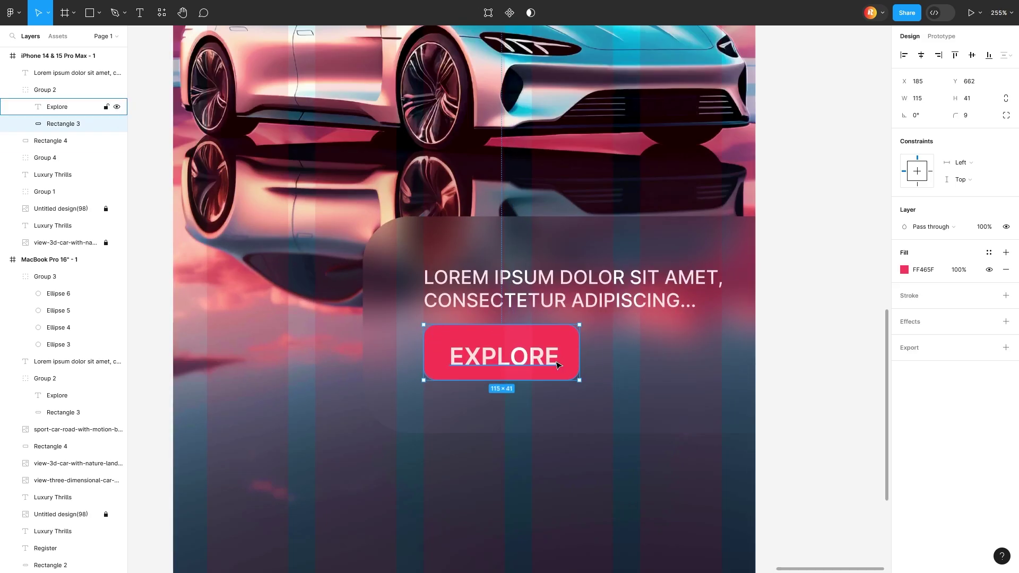
mouse_move(546, 361)
left_mouse_down()
mouse_move(538, 357)
mouse_move(546, 375)
left_mouse_up()
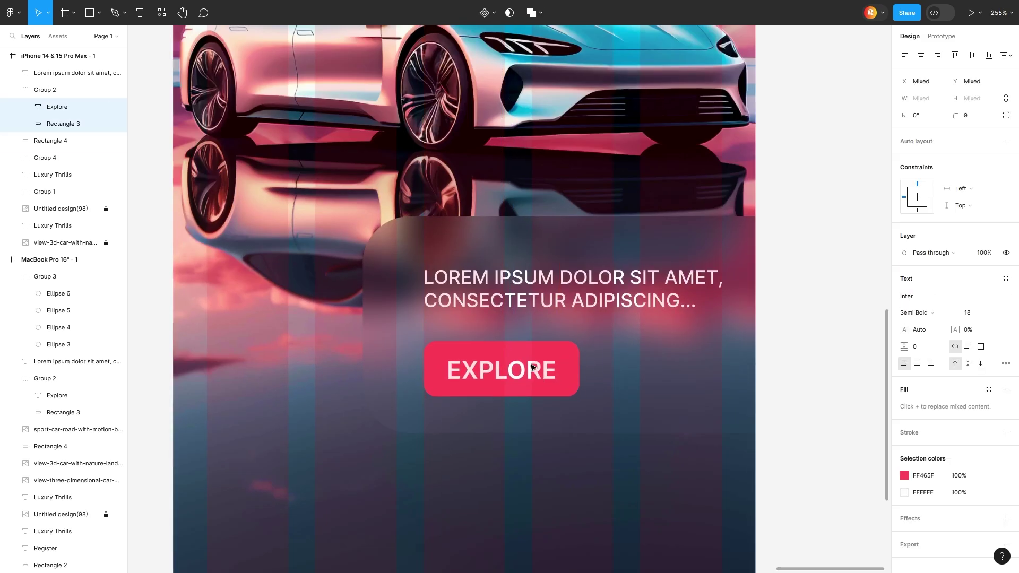
left_click_drag(514, 292, 513, 298)
Step: Copy the three car thumbnails from the MacBook layout into the iPhone layout
key("Escape")
scroll(644, 483, "down", 5)
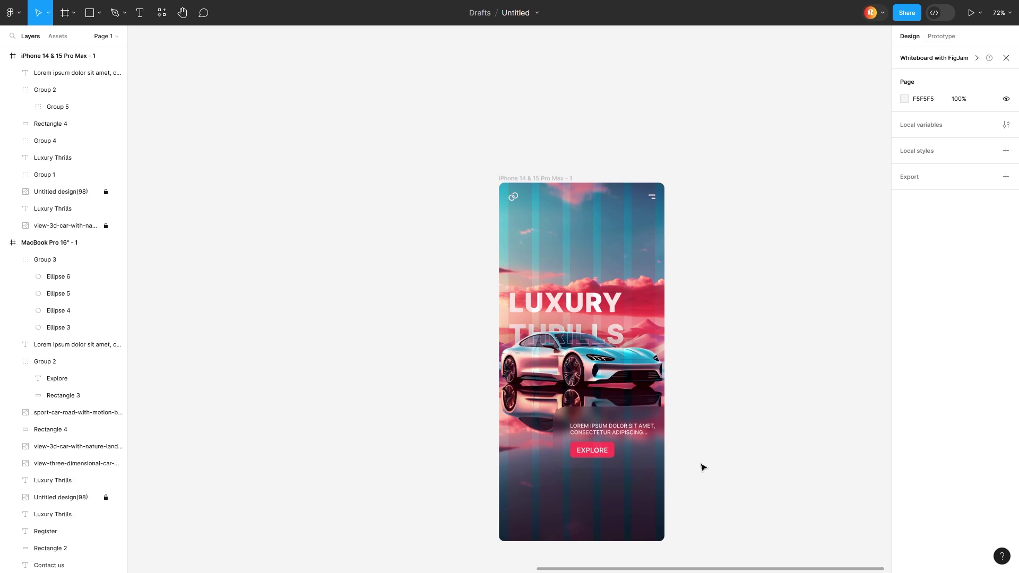
scroll(703, 467, "down", 5)
left_click(279, 472)
left_click(240, 471, "shift")
left_click(294, 481, "shift")
key("ctrl+c")
key("ctrl+v")
scroll(598, 468, "up", 10)
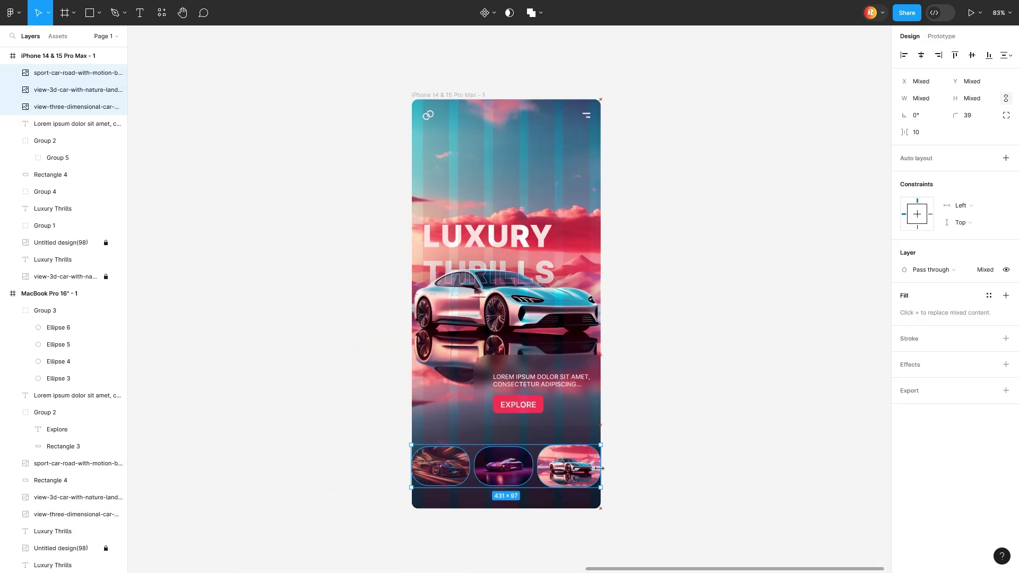
Step: Shrink the thumbnail row to fit the phone and move it up onto the car
left_click_drag(955, 115, 630, 173)
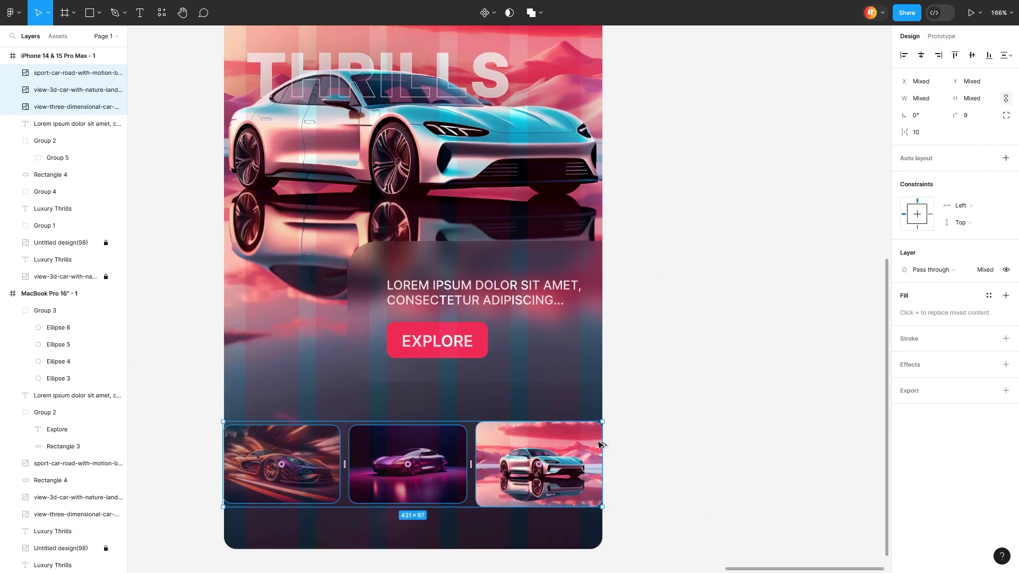
left_click_drag(603, 464, 579, 442)
left_click(667, 444)
scroll(666, 443, "down", 3, "ctrl")
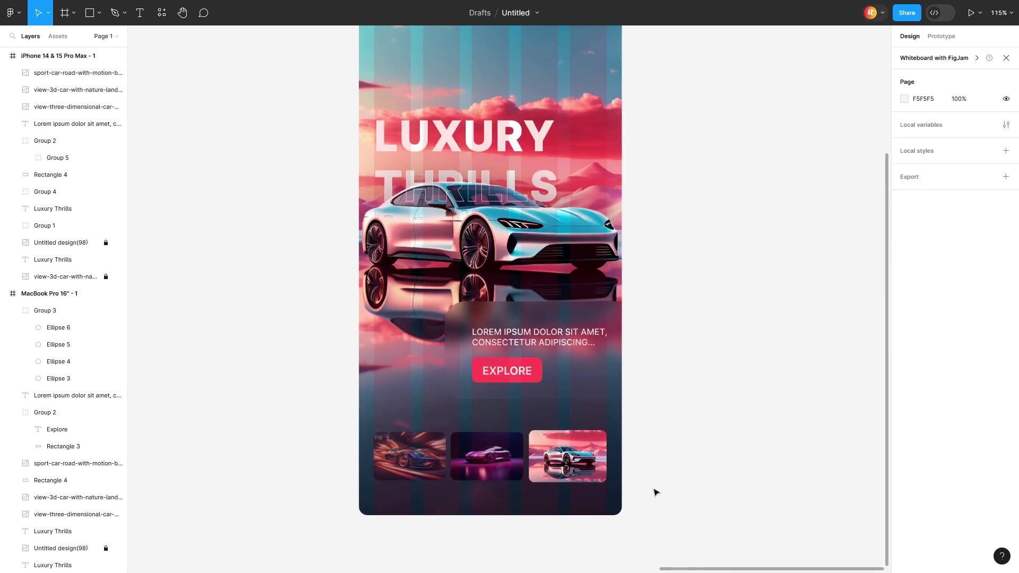
scroll(674, 448, "up", 2)
left_click_drag(654, 536, 435, 525)
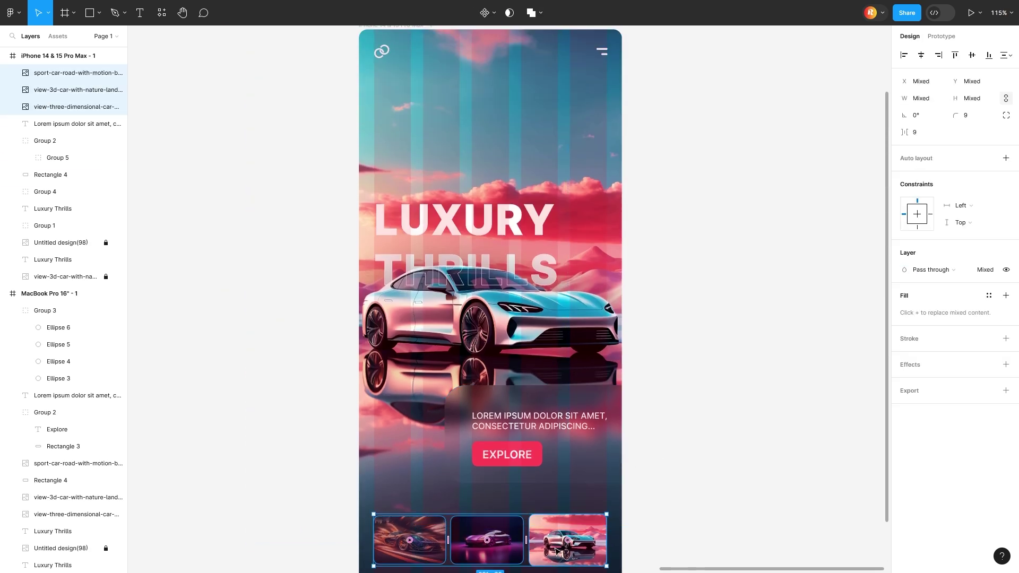
left_click_drag(557, 541, 558, 350)
Step: Group the card text, EXPLORE button and blurred backing together
left_click_drag(744, 485, 478, 398)
right_click(507, 434)
left_click(653, 454)
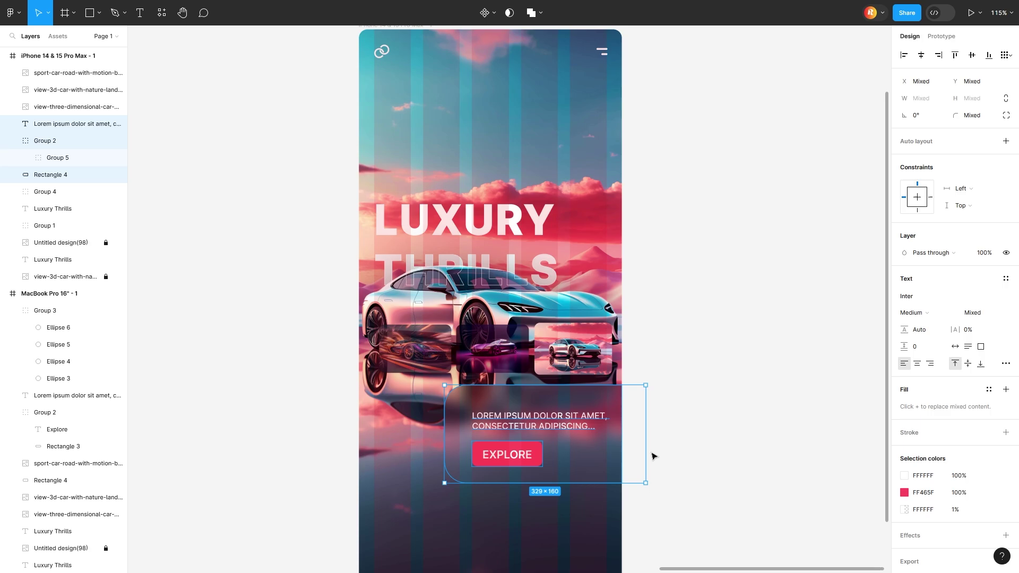
right_click(595, 430)
left_click(630, 365)
scroll(624, 430, "down", 2)
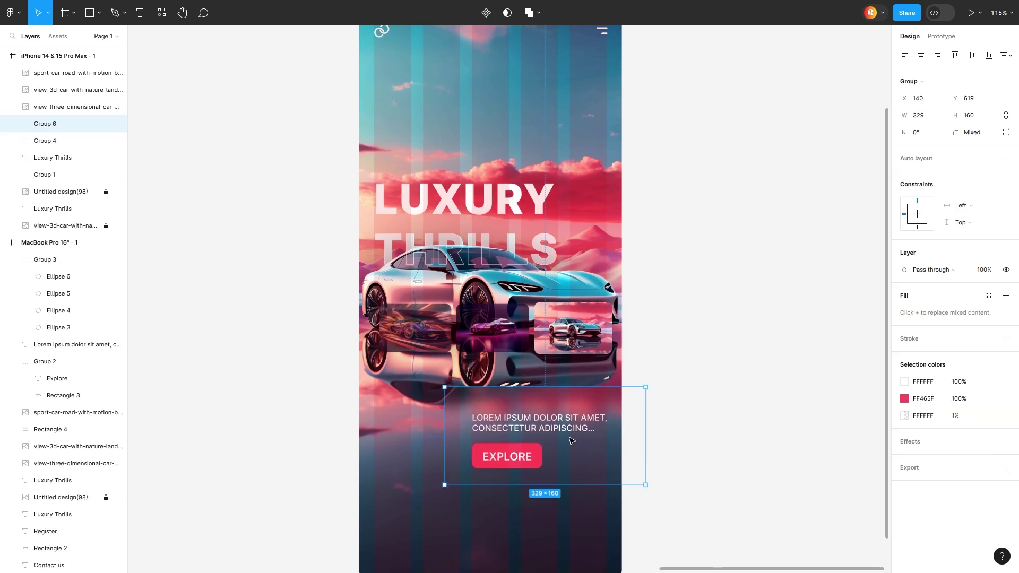
Step: Place the thumbnails just below the car and move the card group slightly lower
key("shift+Down")
key("shift+Down")
key("shift+Down")
left_click_drag(670, 320, 435, 269)
left_click_drag(544, 271, 538, 363)
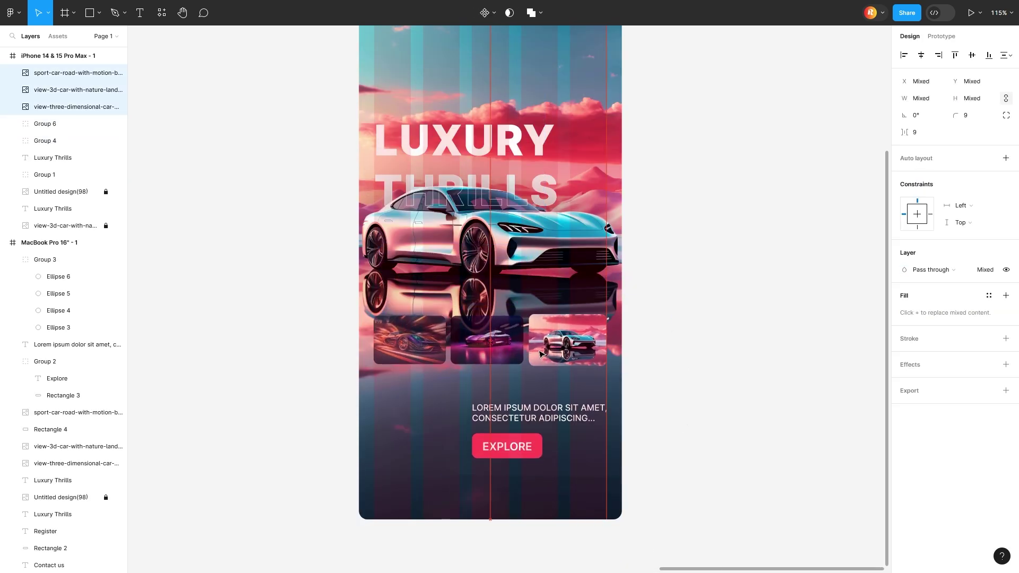
left_click(666, 366)
left_click_drag(556, 422, 557, 442)
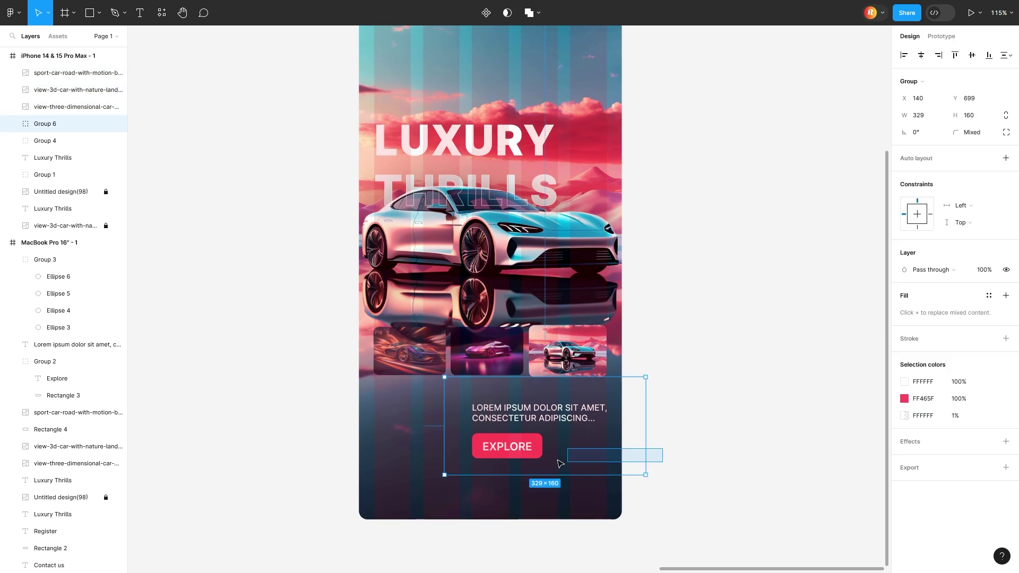
Step: Nudge the thumbnail row lower and add a drop shadow to the middle thumbnail
left_click(705, 332)
left_click_drag(705, 332, 446, 355)
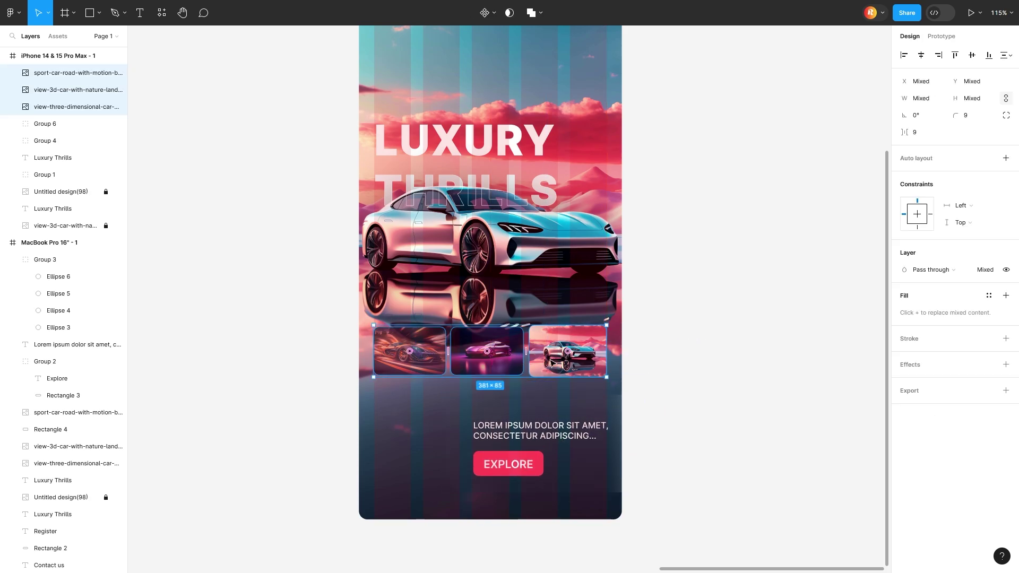
left_click_drag(558, 350, 564, 394)
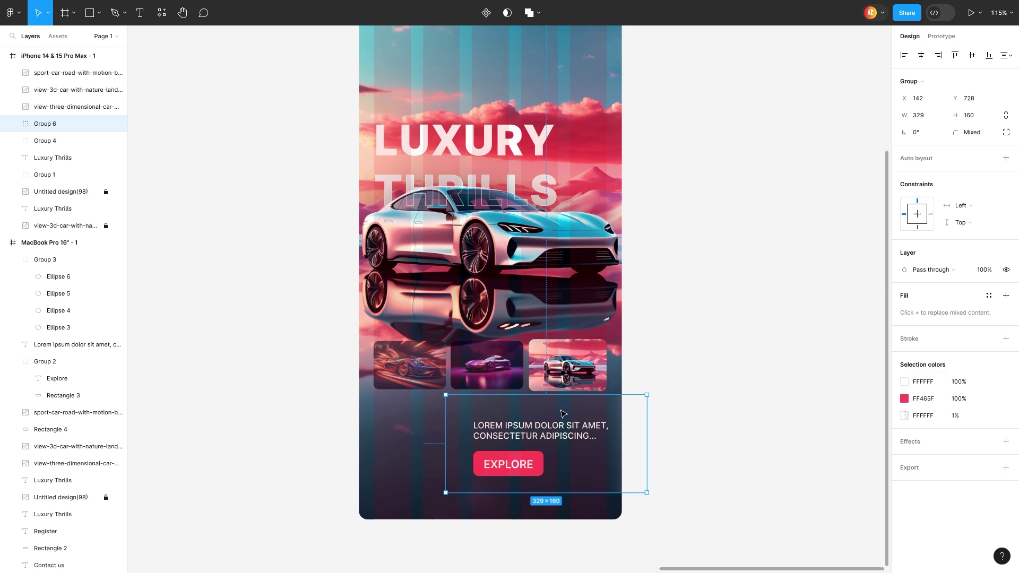
double_click(558, 397)
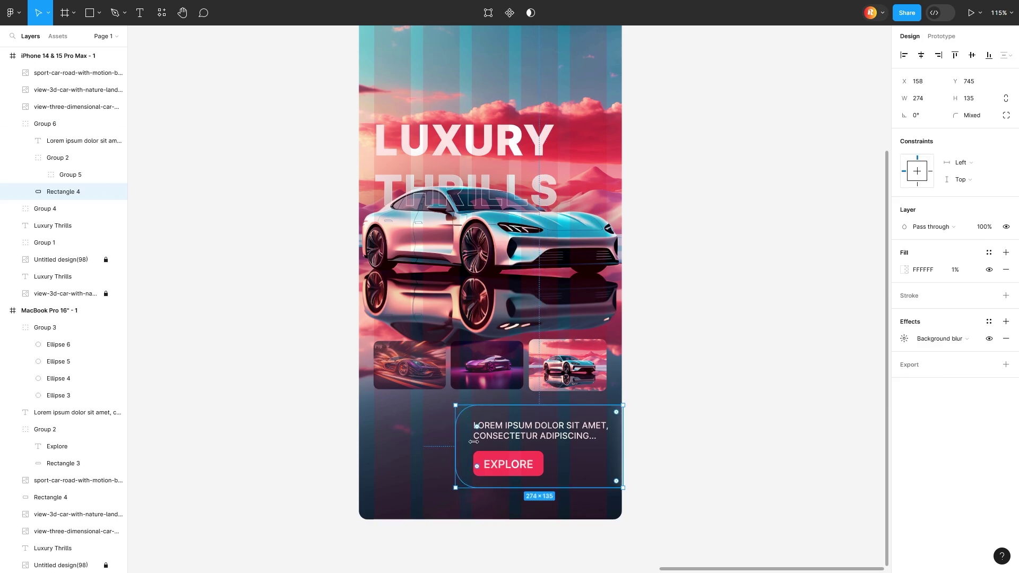
left_click(641, 371)
left_click_drag(642, 371, 445, 382)
left_click_drag(538, 382, 537, 387)
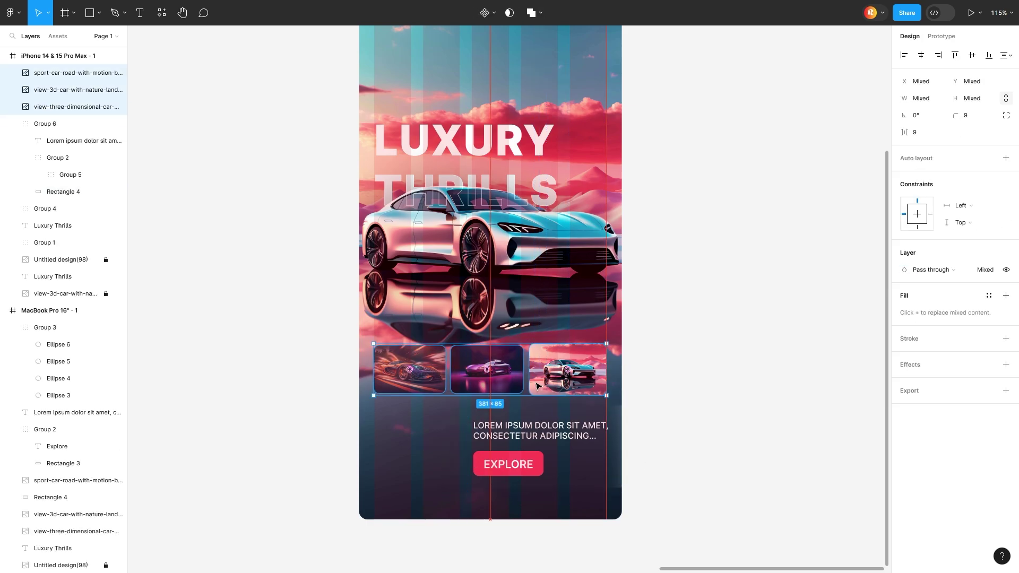
left_click(80, 90)
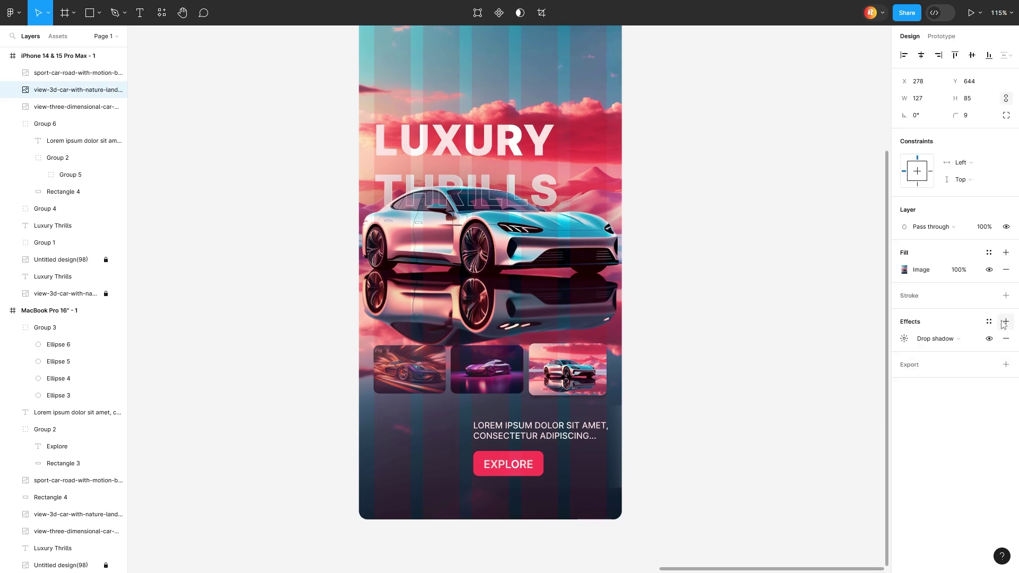
left_click(904, 338)
Step: Soften the thumbnail's drop shadow blur to about 9.6
key("Escape")
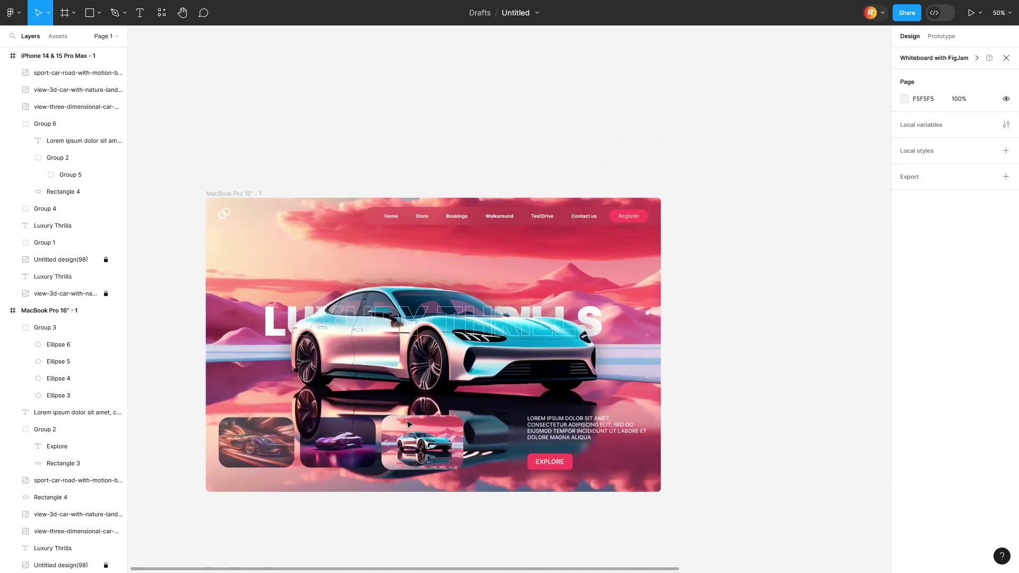
left_click(904, 338)
left_click_drag(830, 365, 888, 364)
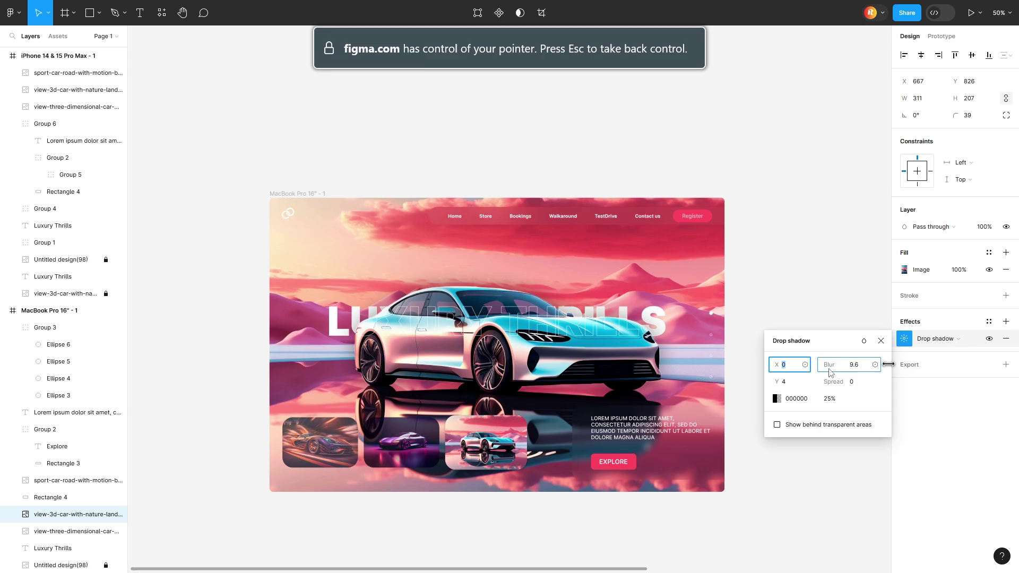
left_click(765, 466)
scroll(590, 433, "up", 5)
scroll(626, 413, "down", 5)
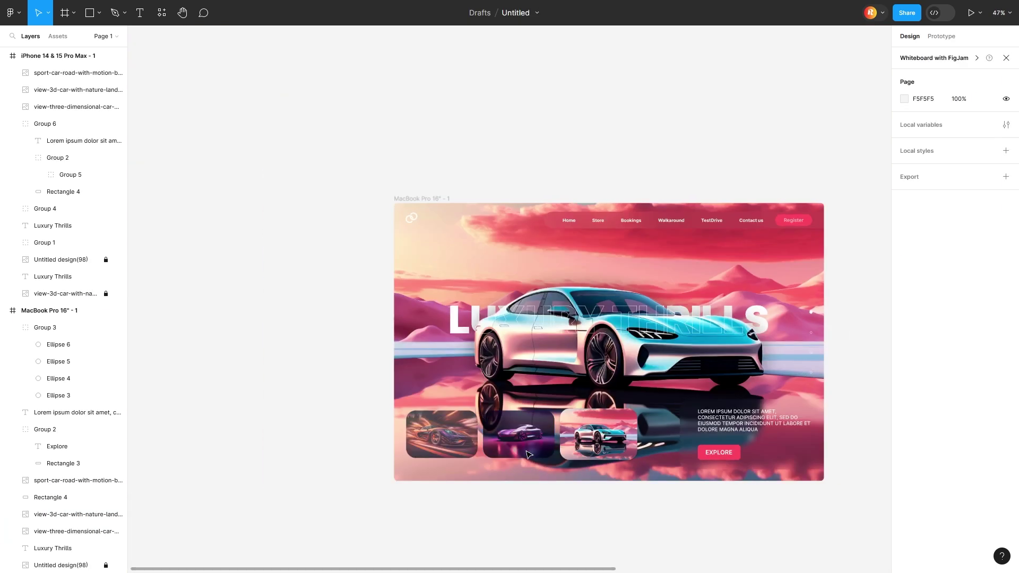
scroll(558, 398, "right", 5)
scroll(541, 426, "up", 2)
scroll(541, 426, "up", 2)
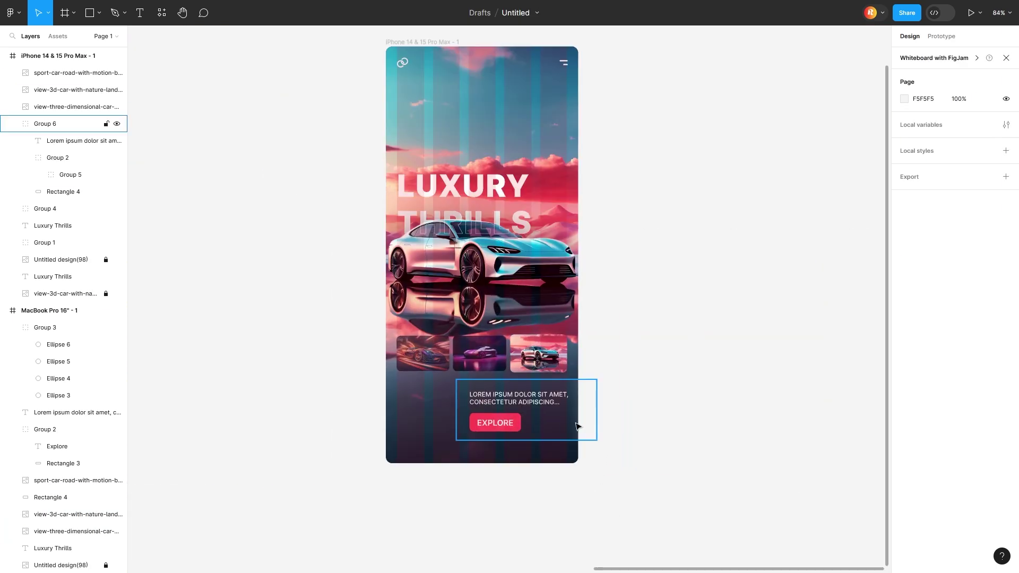
Step: Select the card's blurred backing rectangle and shift the card contents slightly lower
left_click(535, 422)
type("0")
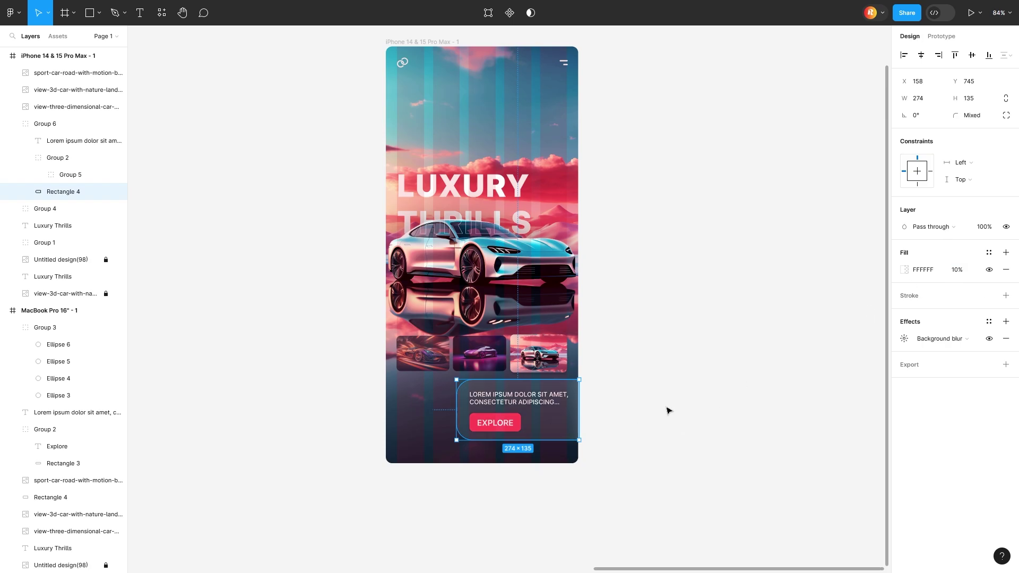
left_click(667, 410)
left_click(456, 407)
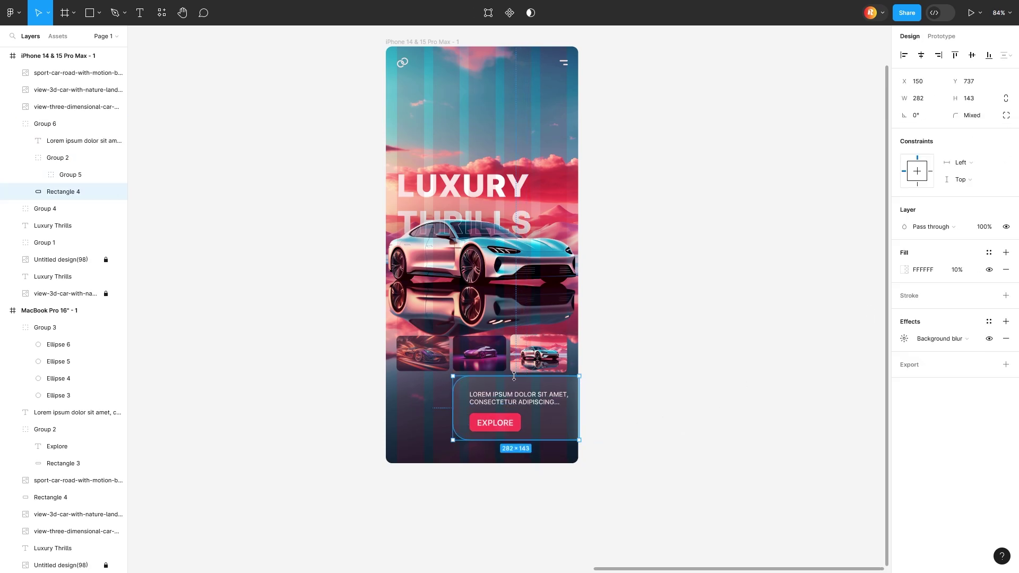
scroll(513, 446, "up", 5)
key("ctrl+a")
left_click_drag(505, 355, 512, 368)
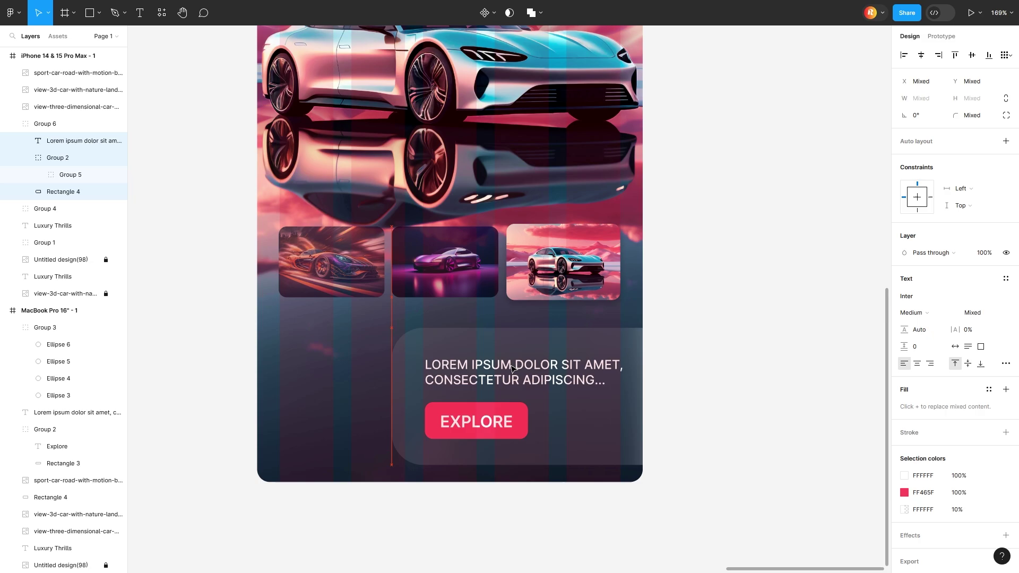
left_click(512, 512)
scroll(512, 512, "down", 5)
left_click(60, 57)
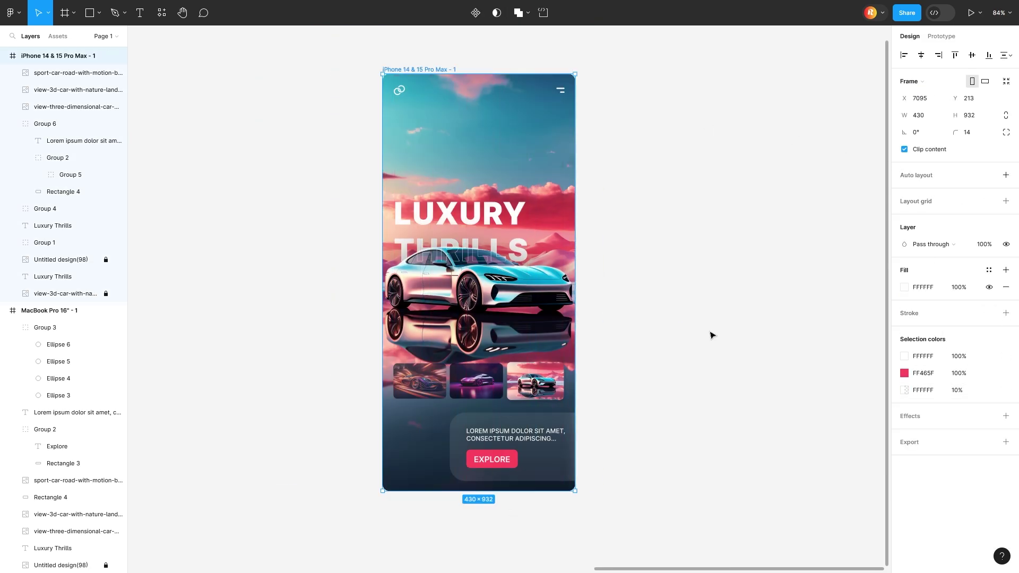
Step: Draw a small pill rectangle near the bottom-left of the phone with a white outline
left_click(95, 13)
scroll(409, 449, "up", 6)
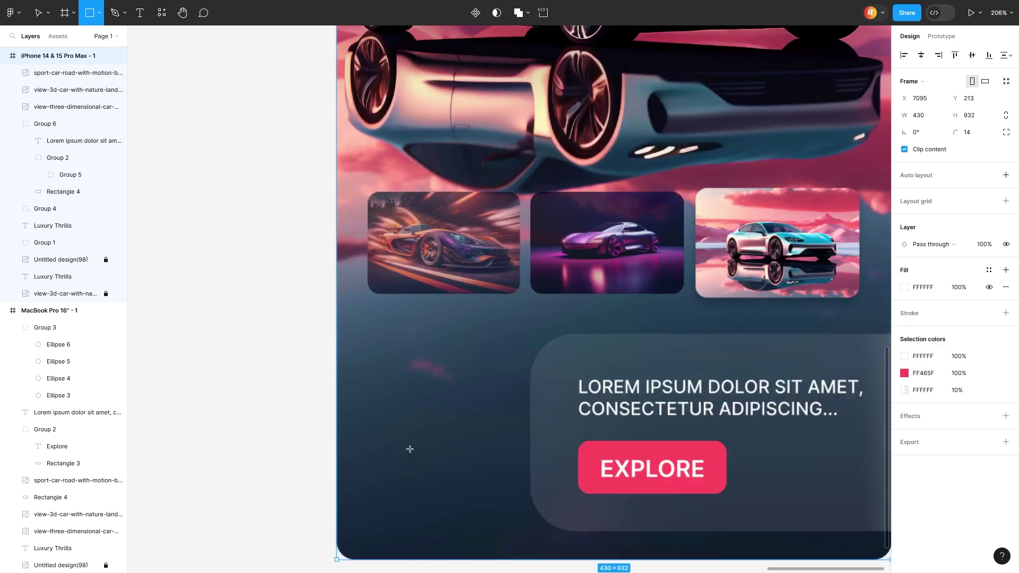
left_click_drag(383, 446, 414, 503)
left_click(1005, 296)
left_click(904, 312)
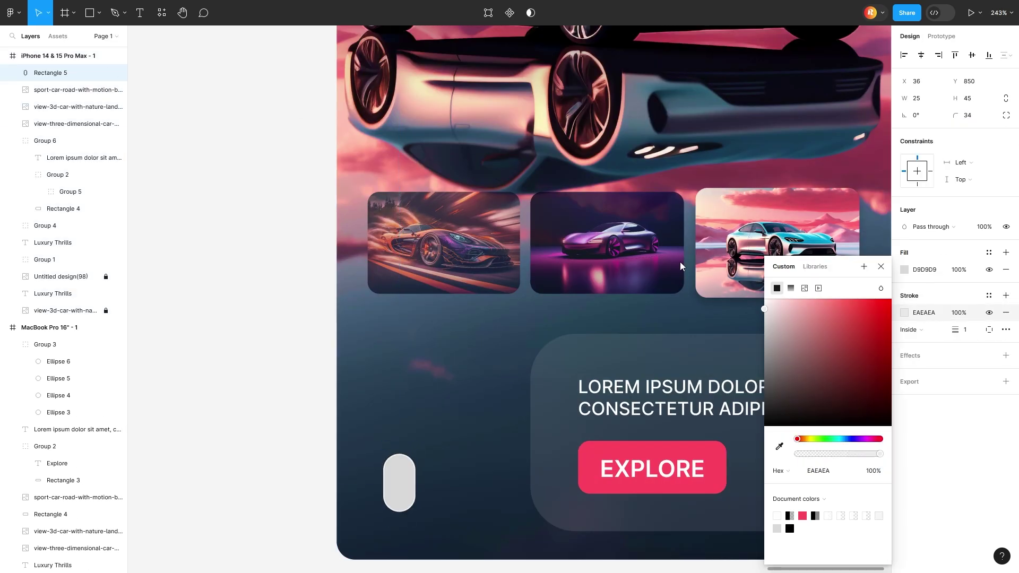